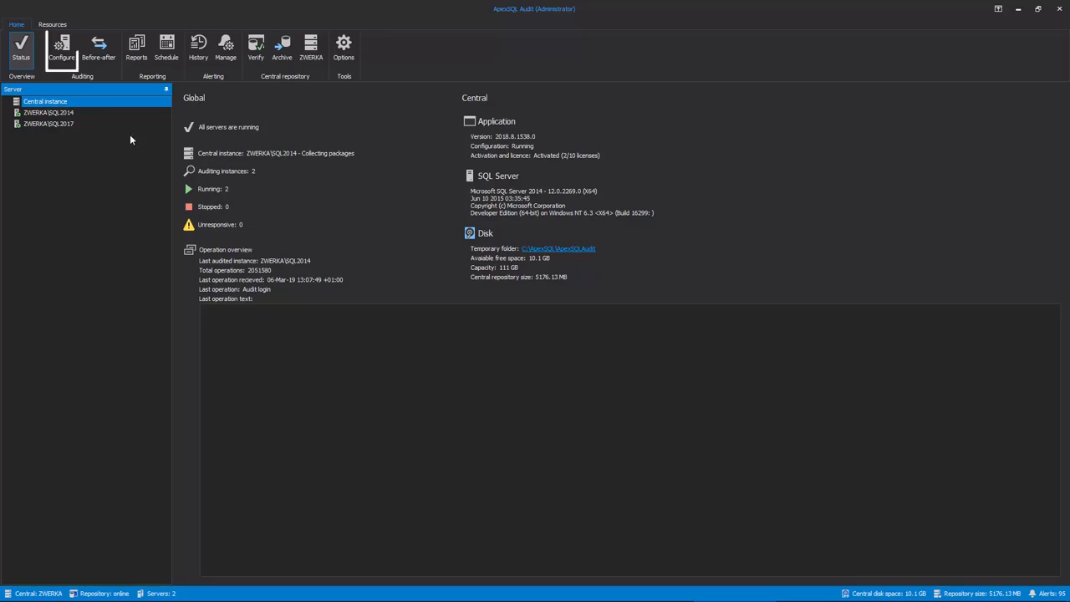
Add the SQL Server instance ZWERKA\SQL2016 to the auditing configuration
left_click(64, 50)
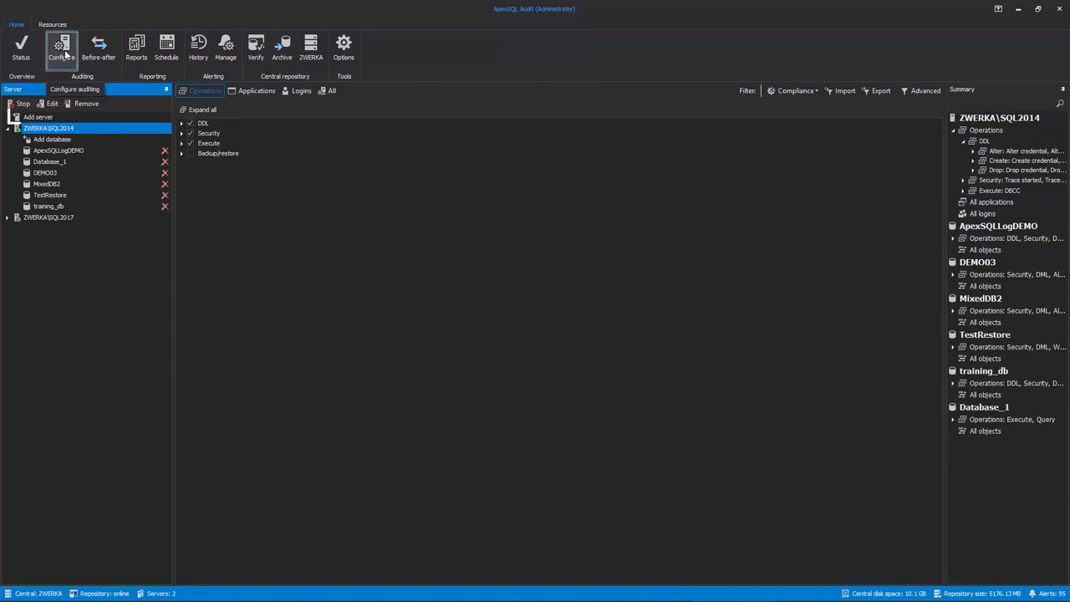
left_click(38, 117)
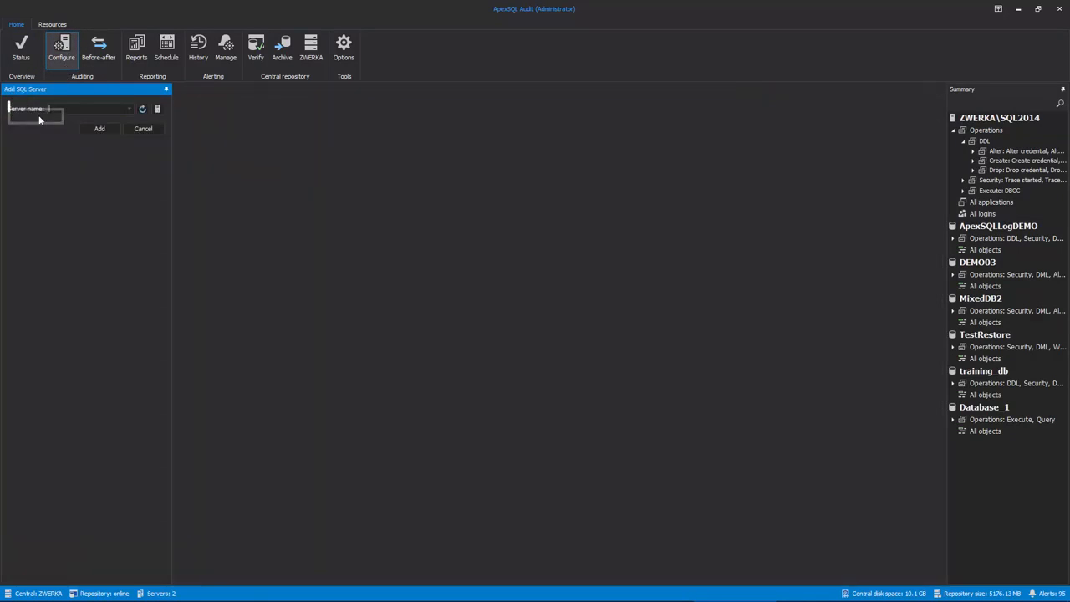
left_click(129, 109)
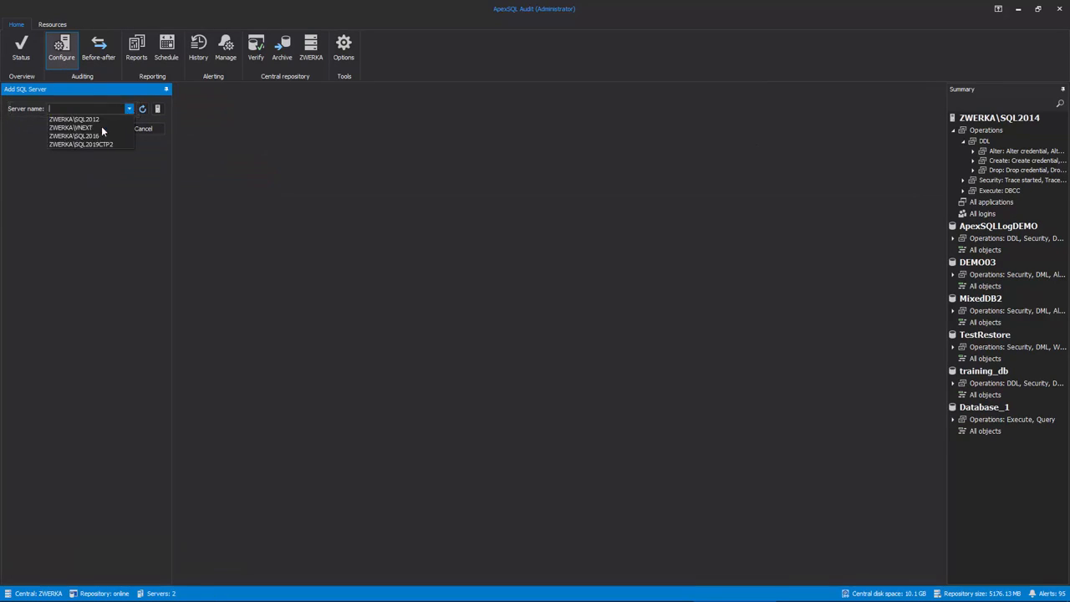
left_click(95, 135)
left_click(100, 131)
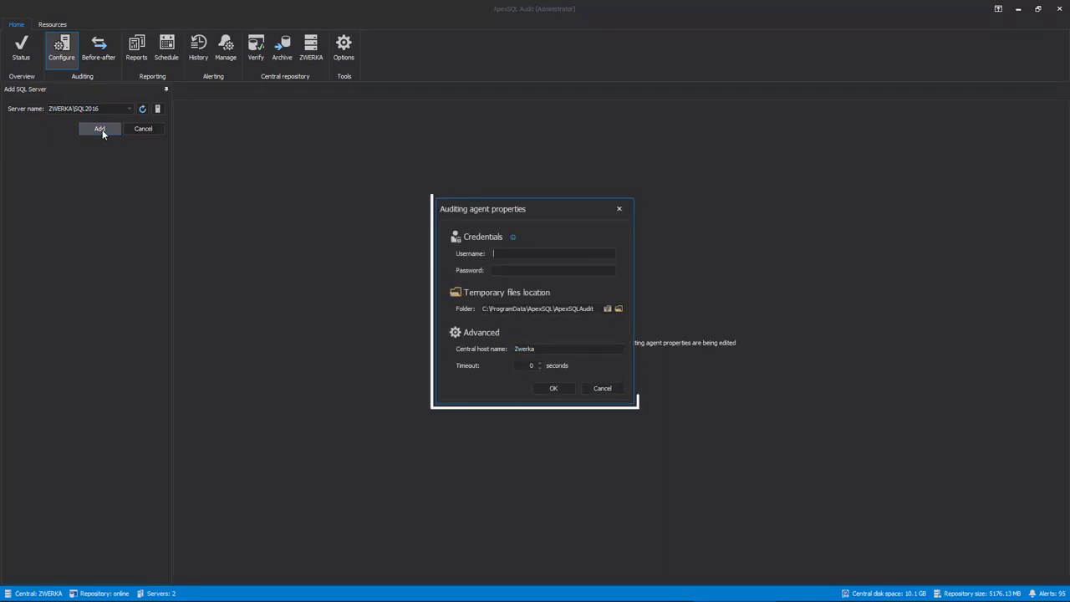
Enter the account username and password for the auditing agent and accept the agent properties
type("Nebojsa")
key("Tab")
type("**********")
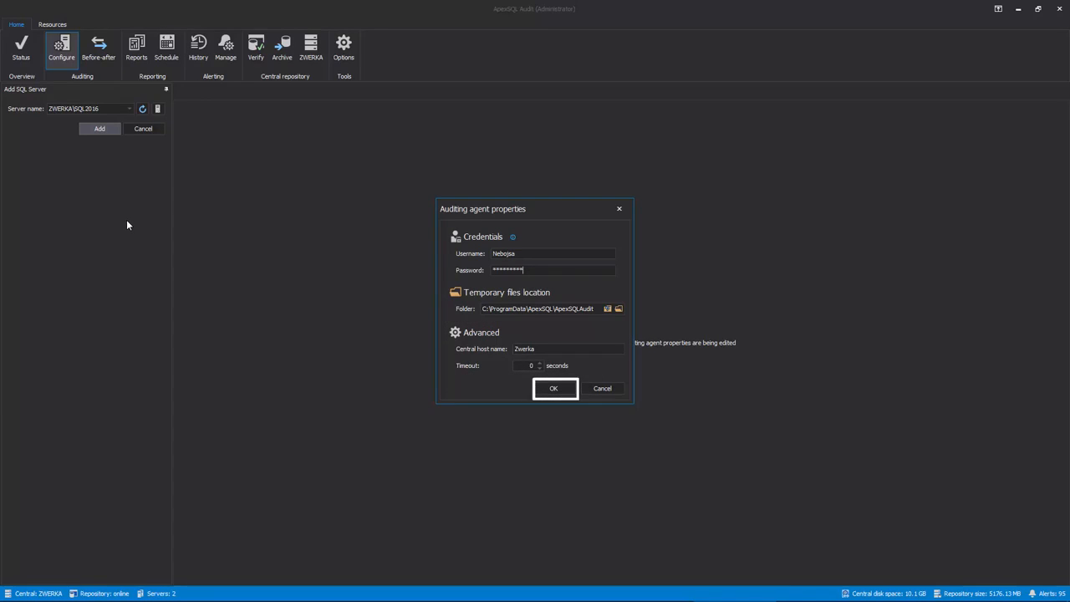
left_click(544, 391)
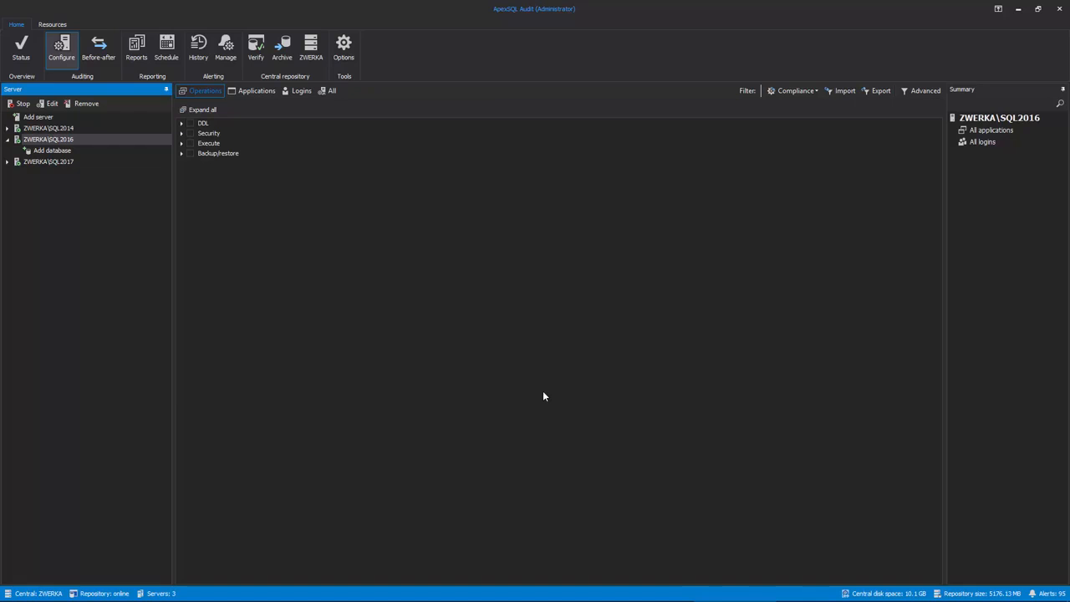
Expand the DDL, Security, Execute and Backup/restore operation groups of the ZWERKA\SQL2016 server to examine their operations
left_click(181, 153)
left_click(182, 143)
left_click(181, 133)
left_click(182, 122)
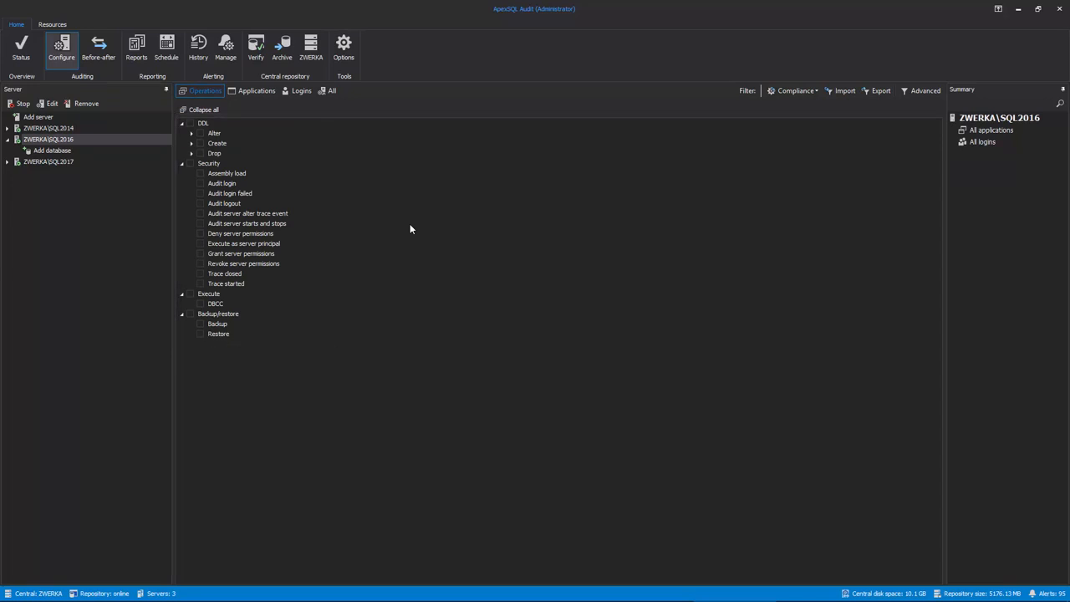
Apply the GDPR compliance profile to ZWERKA\SQL2016 and the databases 001TestRes, BeforeAfter1503SQL2016 and TestBA200
left_click(812, 93)
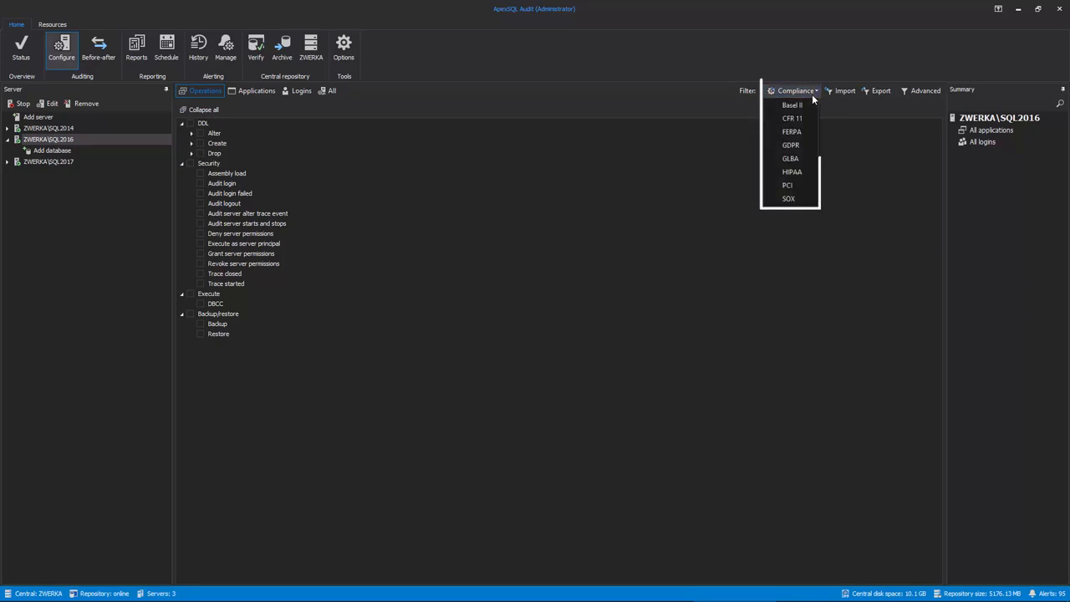
left_click(800, 147)
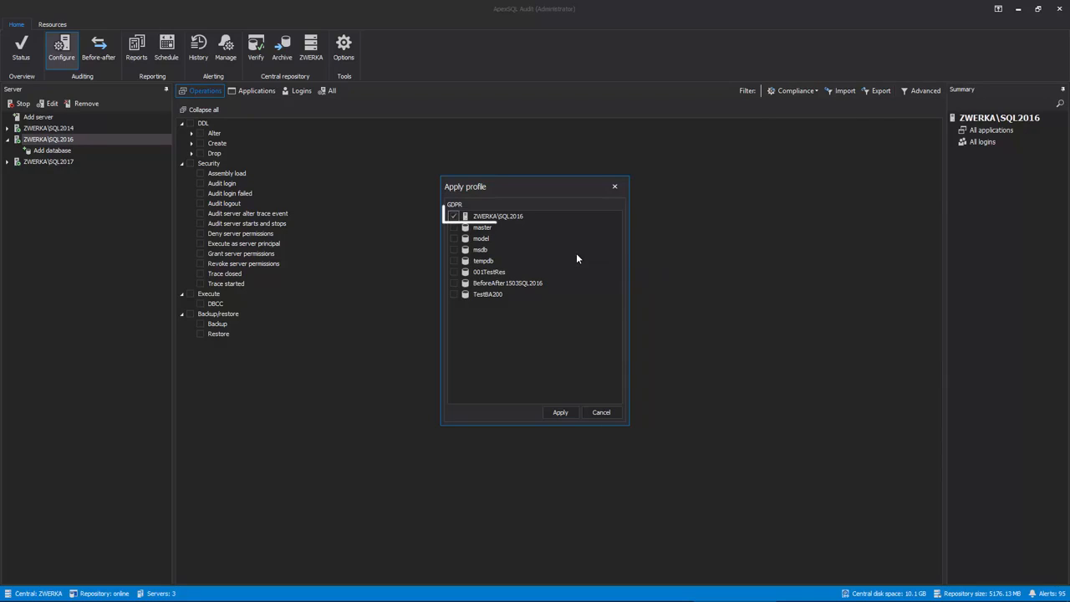
left_click(454, 272)
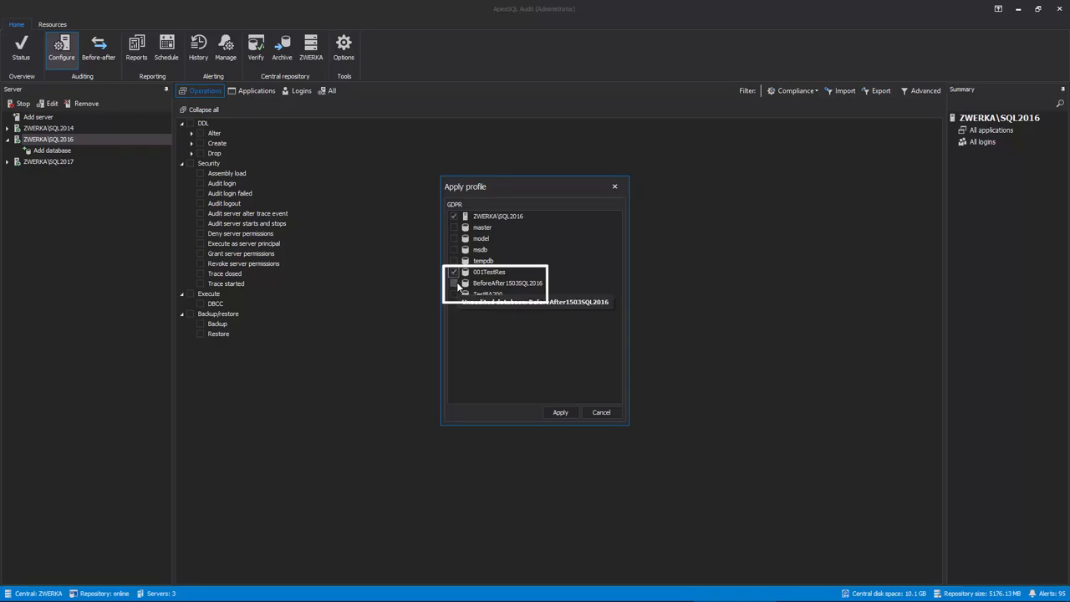
left_click(456, 283)
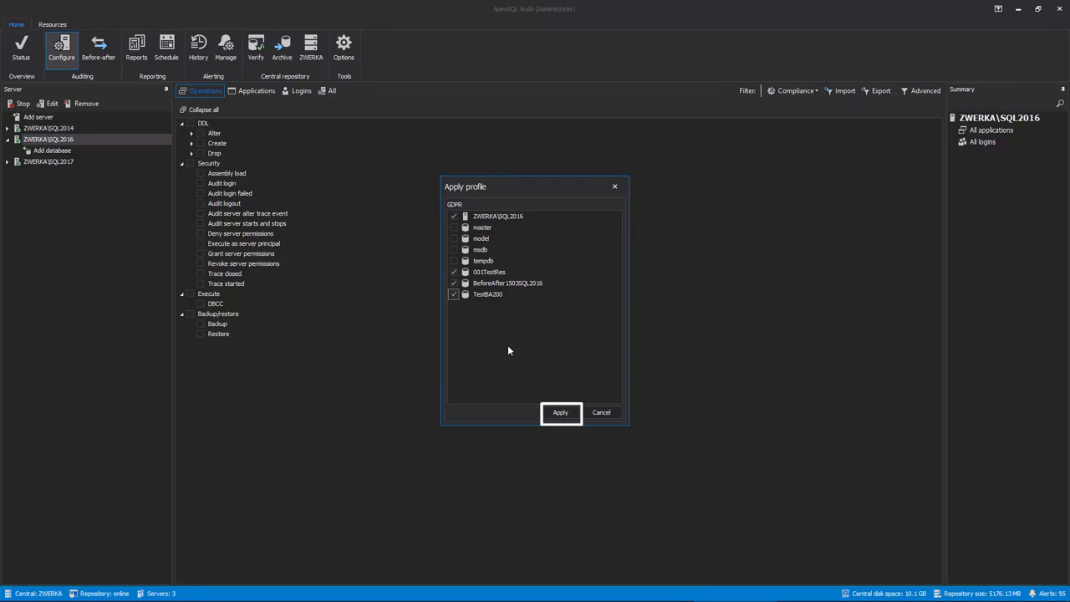
left_click(560, 412)
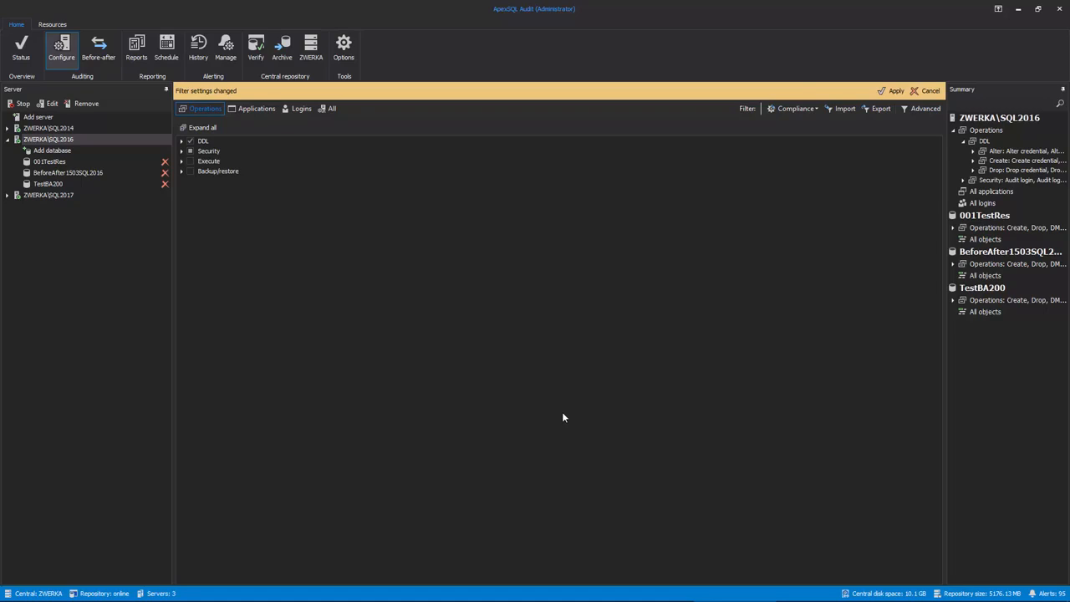
Set the server's application filter to Exclude mode
left_click(261, 112)
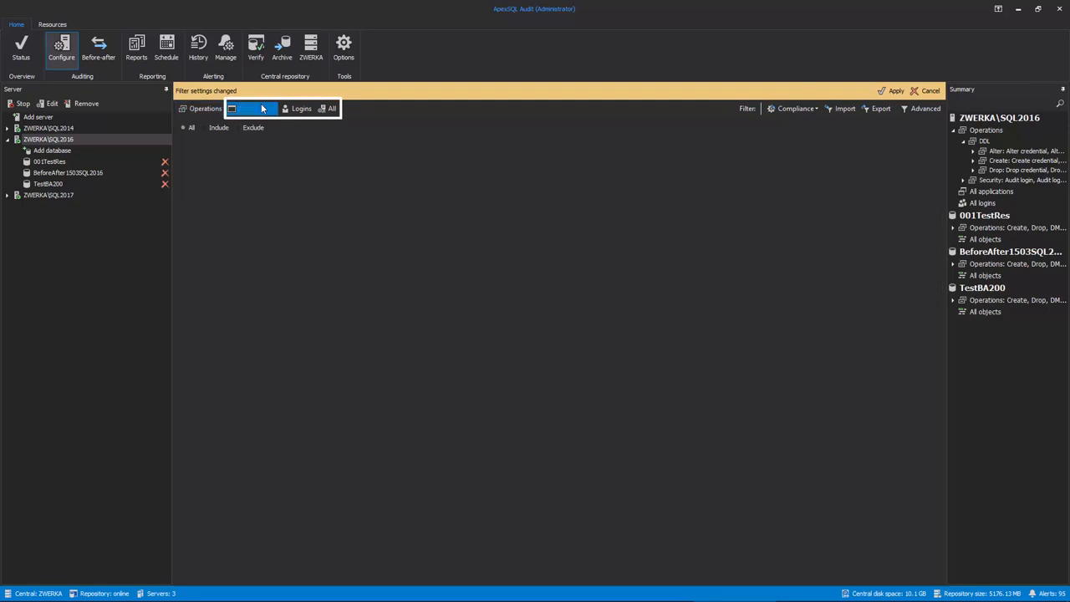
left_click(219, 127)
left_click(252, 127)
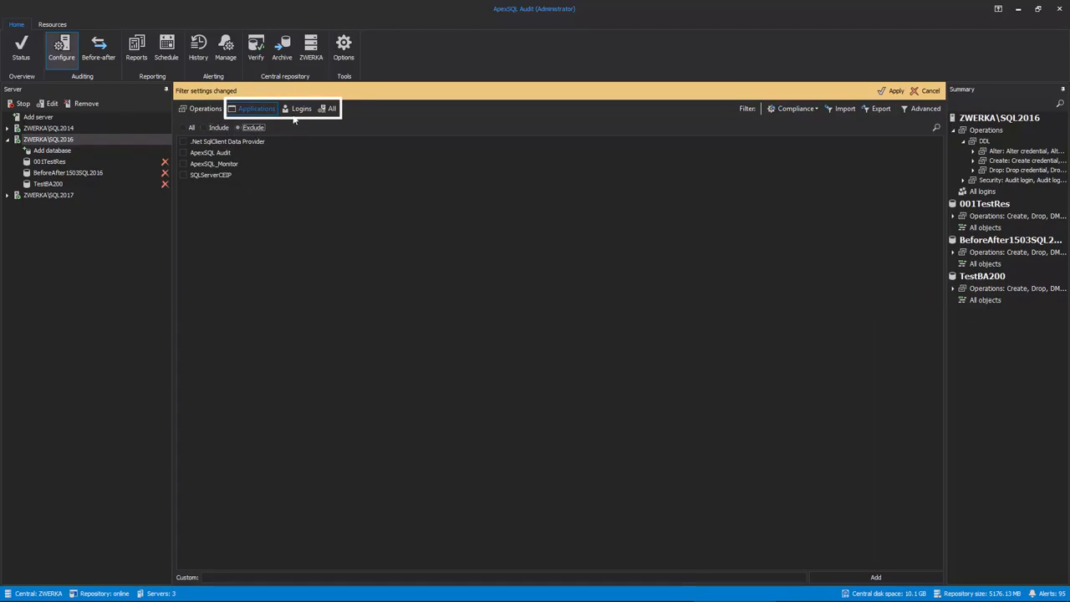
Try the Include and Exclude modes of the server's login filter
left_click(301, 109)
left_click(218, 127)
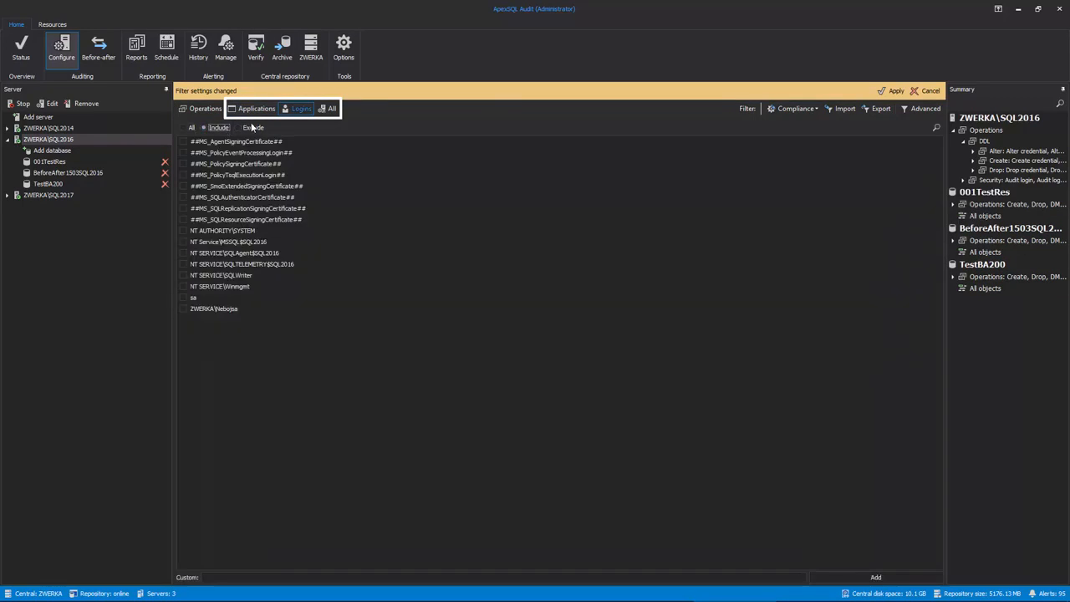
left_click(251, 127)
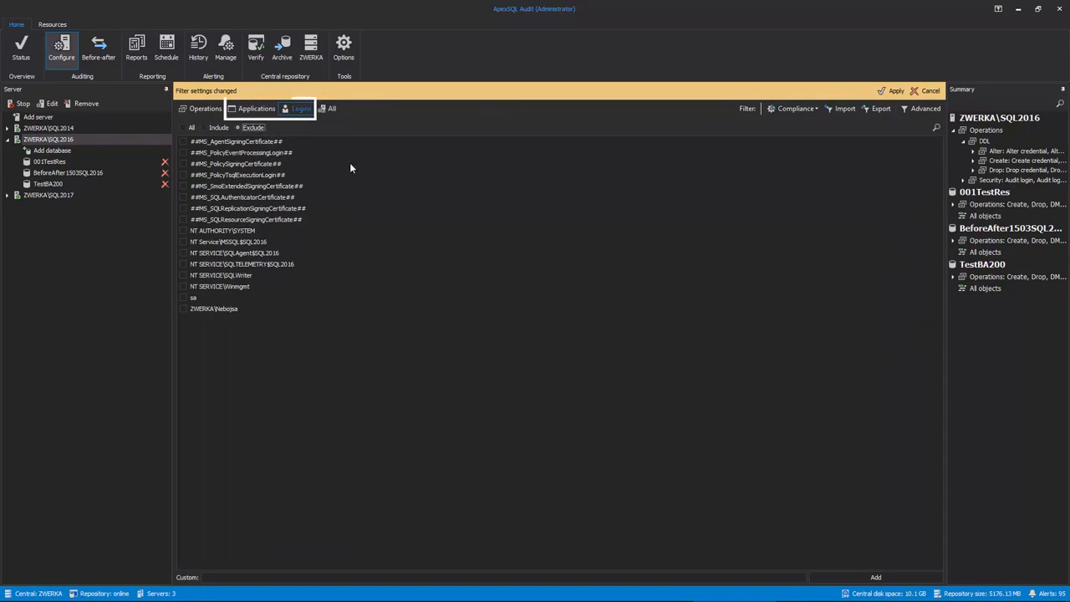
Exclude the SQLServerCEIP application from auditing on the server
left_click(204, 109)
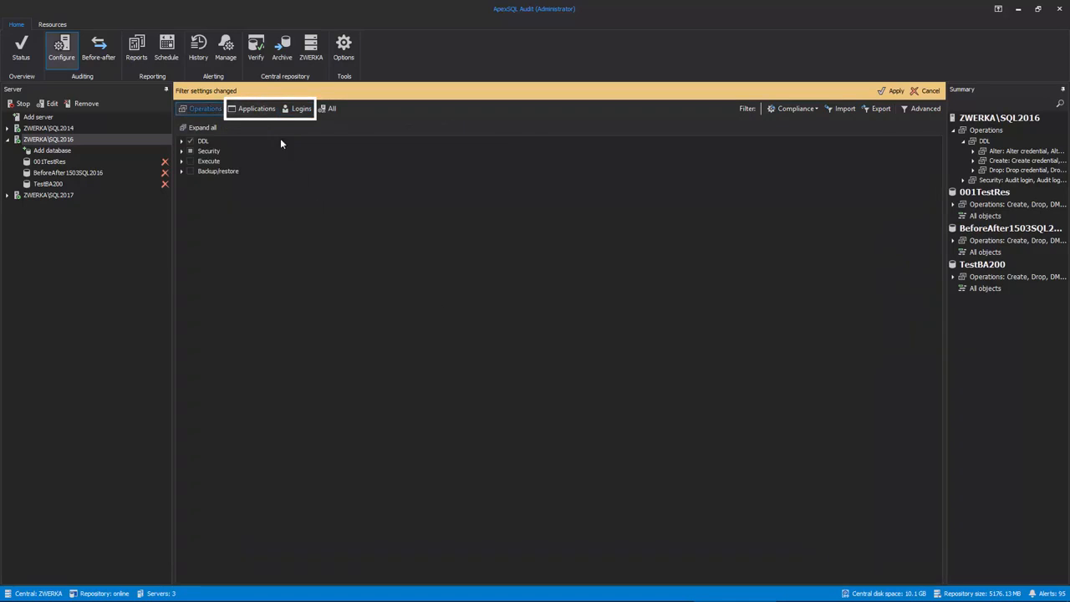
left_click(266, 111)
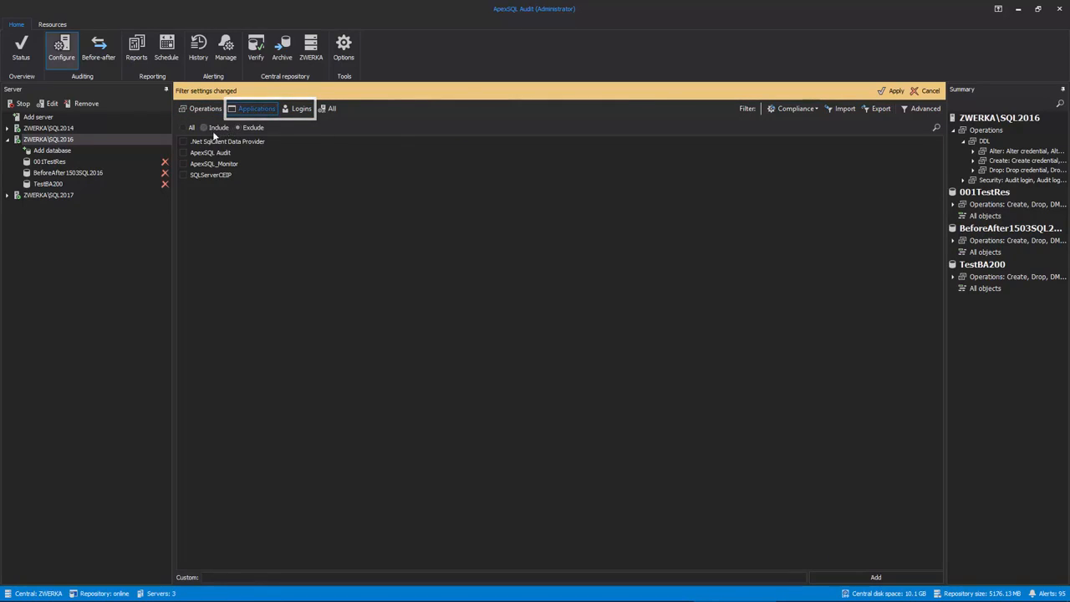
left_click(183, 175)
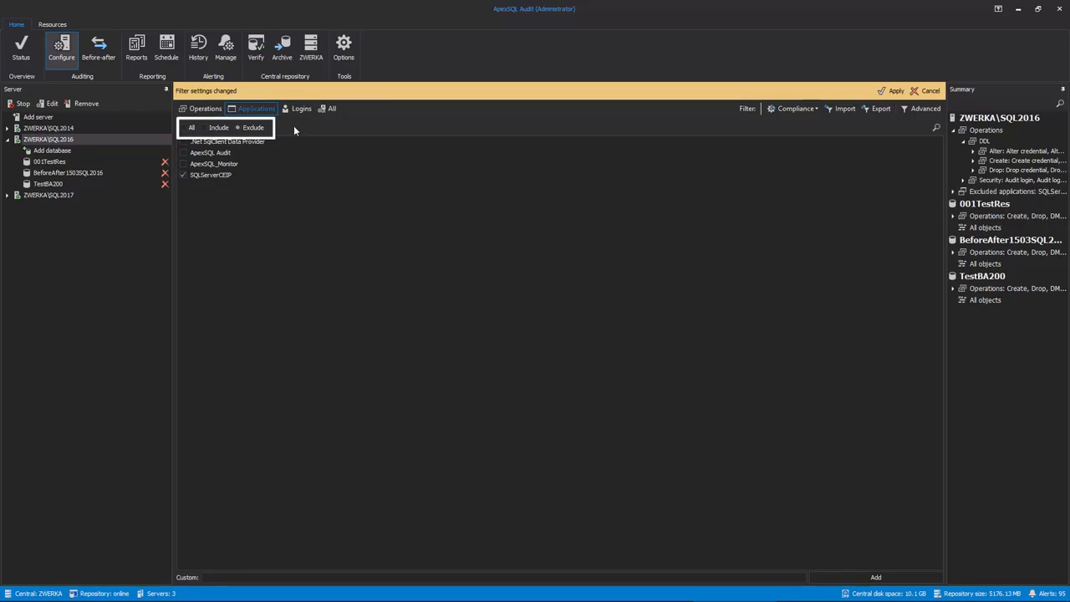
Set the login filter to include only sa and the personal Windows login, and apply the server's filter settings
left_click(301, 110)
left_click(215, 128)
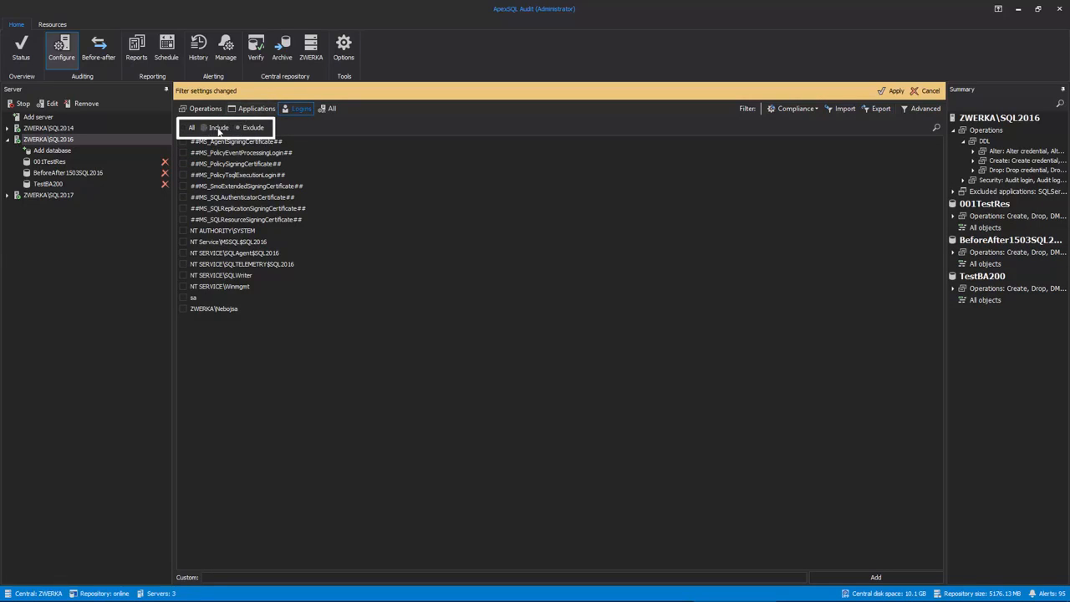
left_click(183, 297)
left_click(183, 307)
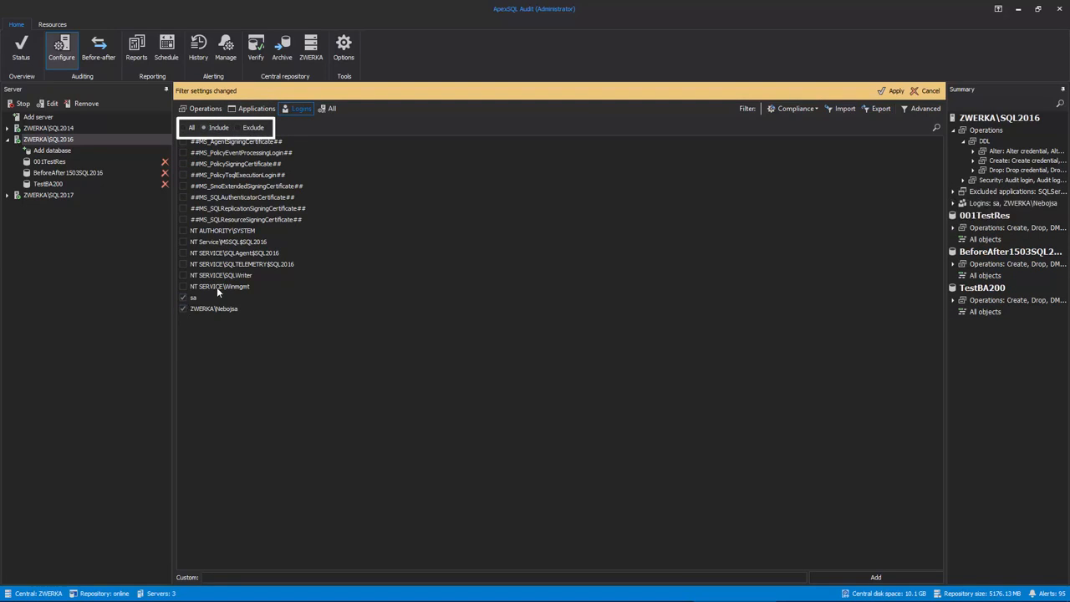
left_click(892, 91)
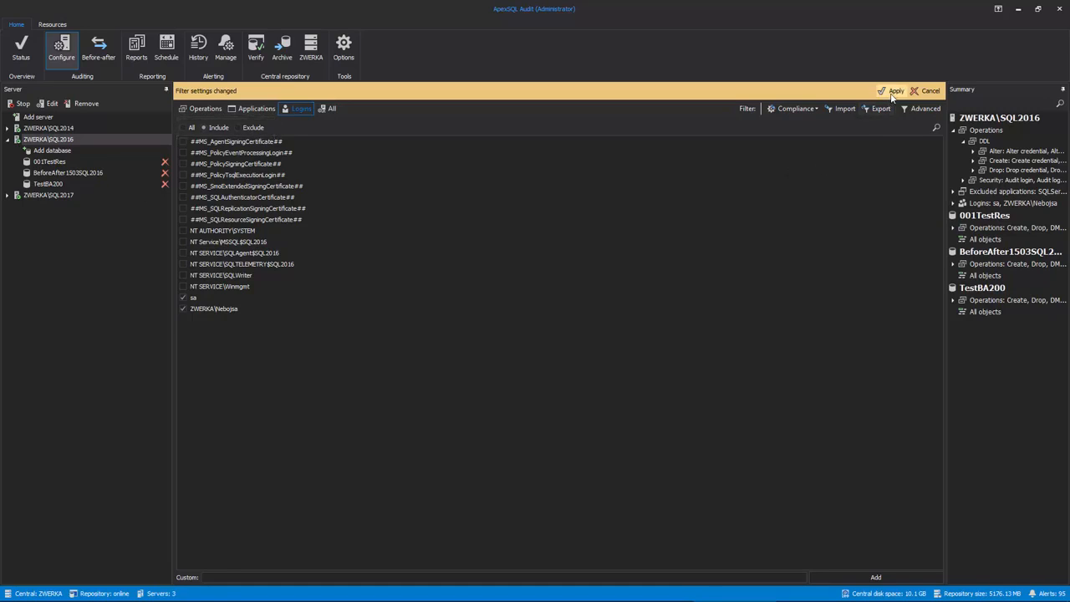
Set the object filter of the BeforeAfter1503SQL2016 database to Exclude mode
left_click(57, 172)
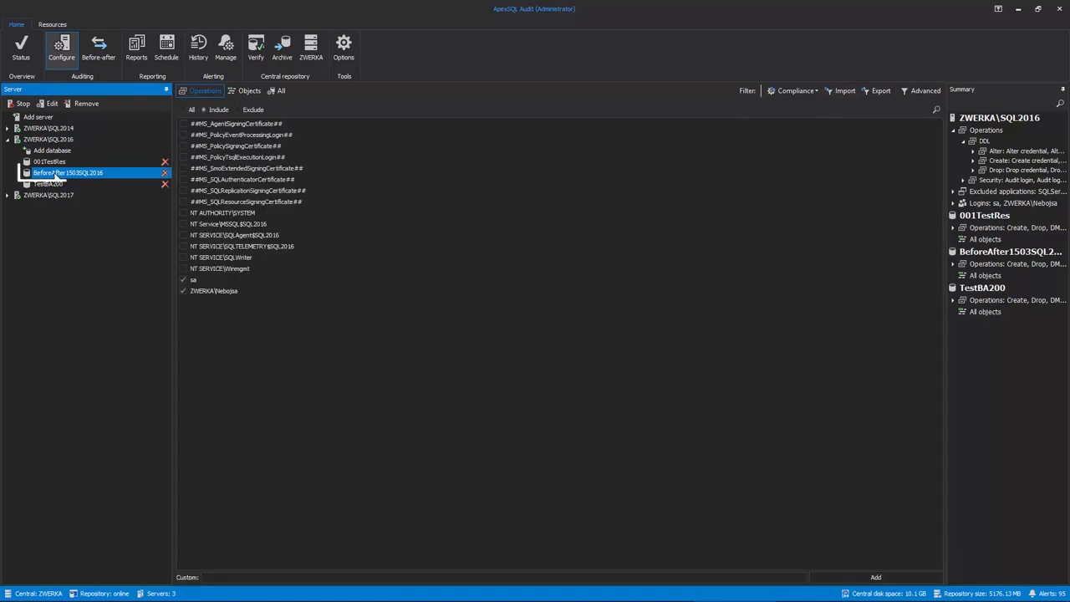
left_click(56, 173)
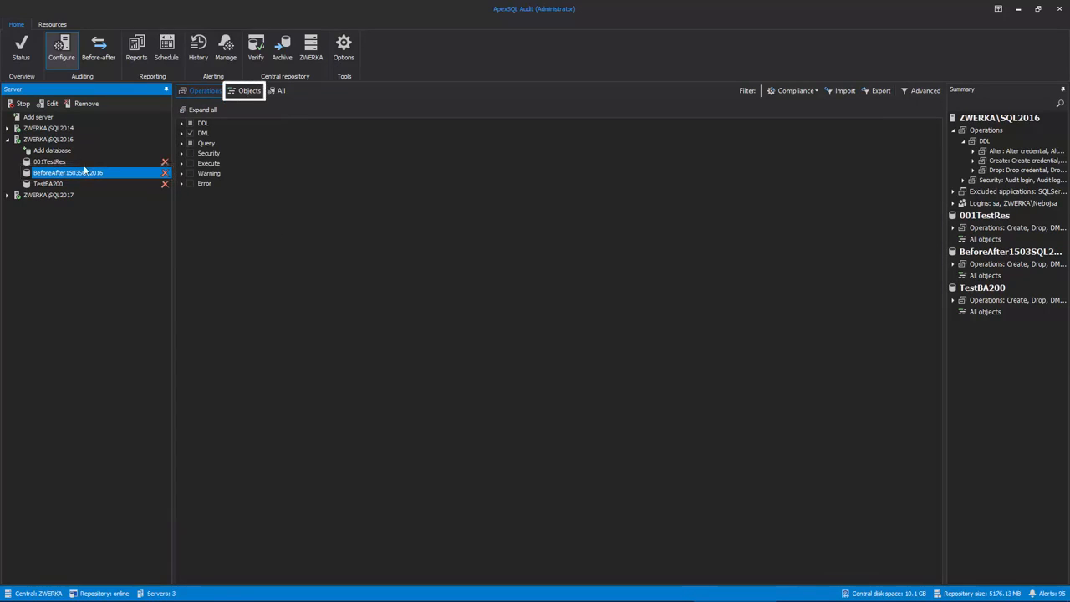
left_click(249, 90)
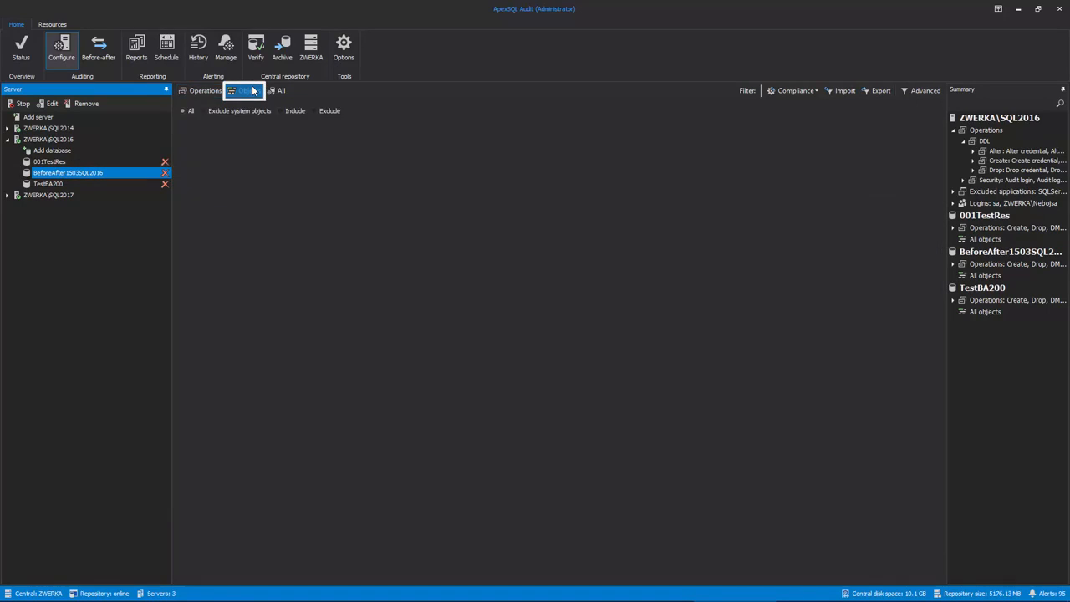
left_click(316, 112)
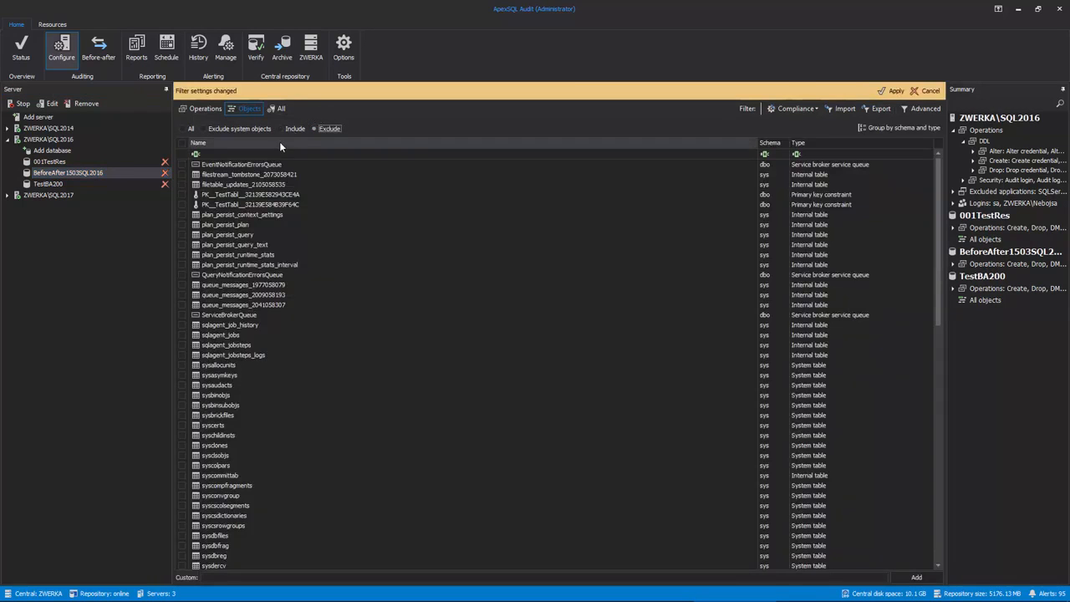
Exclude both PK__TestTabl keys, the three queue_messages tables, sqlagent_jobsteps_logs, sysallocunits and sysaudacts from auditing, and apply the filter settings
left_click(183, 194)
left_click(183, 204)
left_click(182, 284)
left_click(182, 294)
left_click(182, 304)
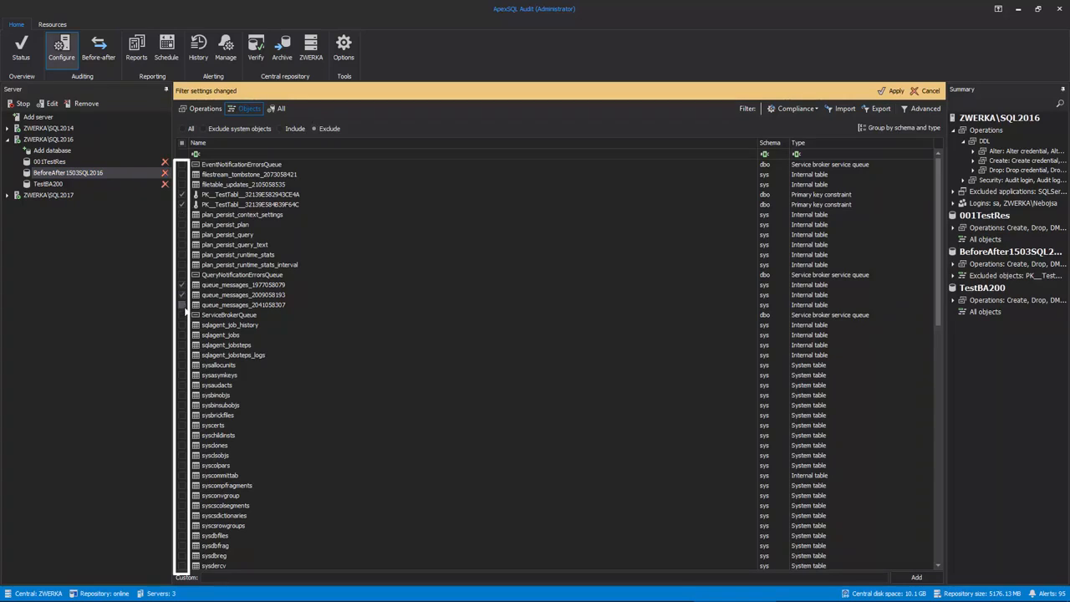
left_click(182, 355)
left_click(183, 365)
left_click(182, 385)
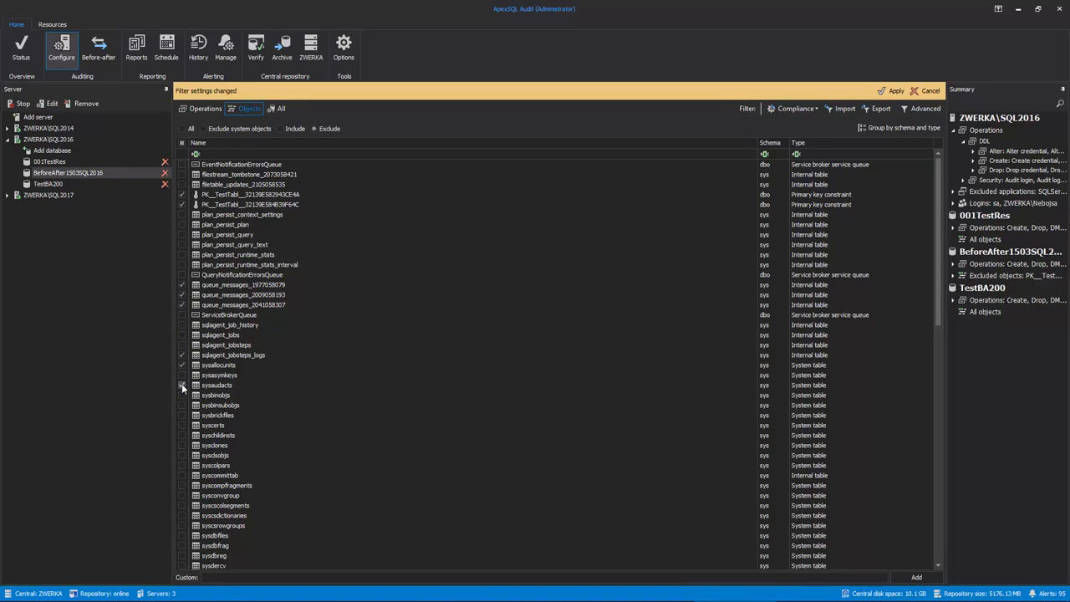
left_click(893, 91)
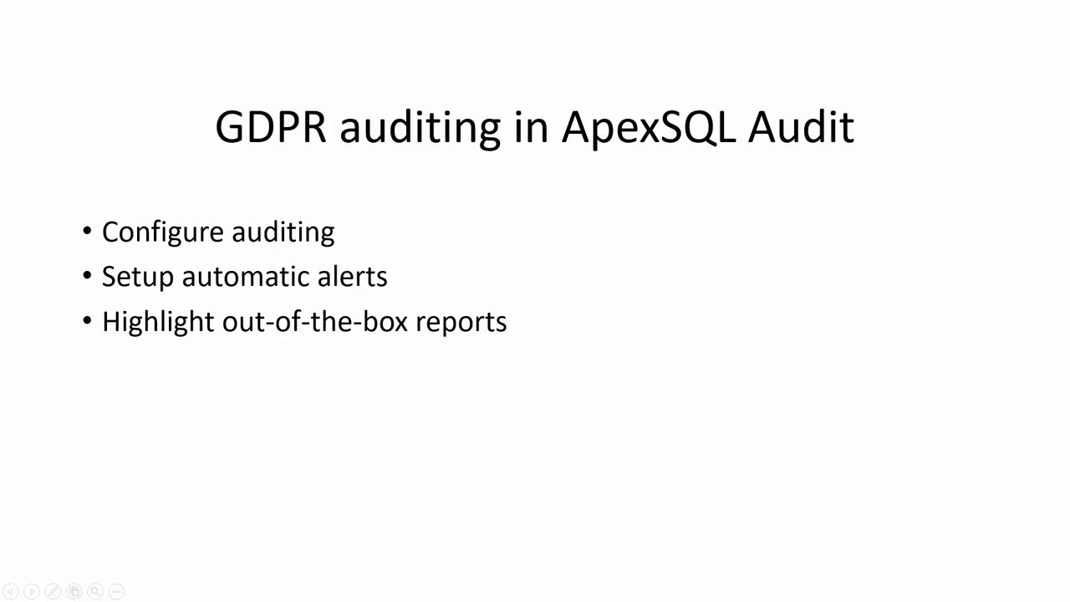
key("Right")
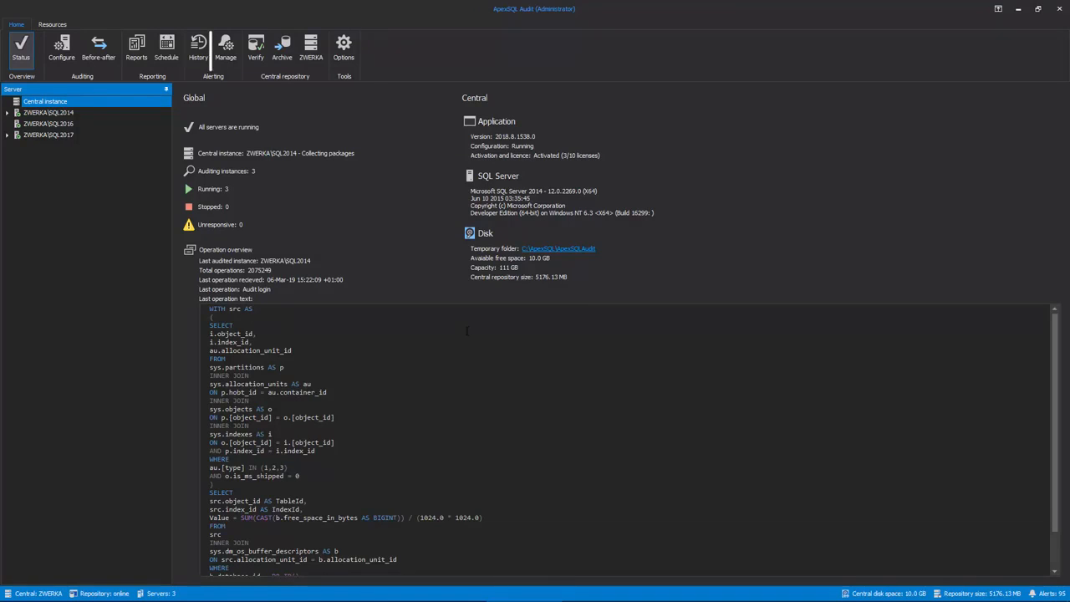
Start a new auditing alert without the limit of one notification per minute, and proceed to the selection of monitored servers
left_click(224, 55)
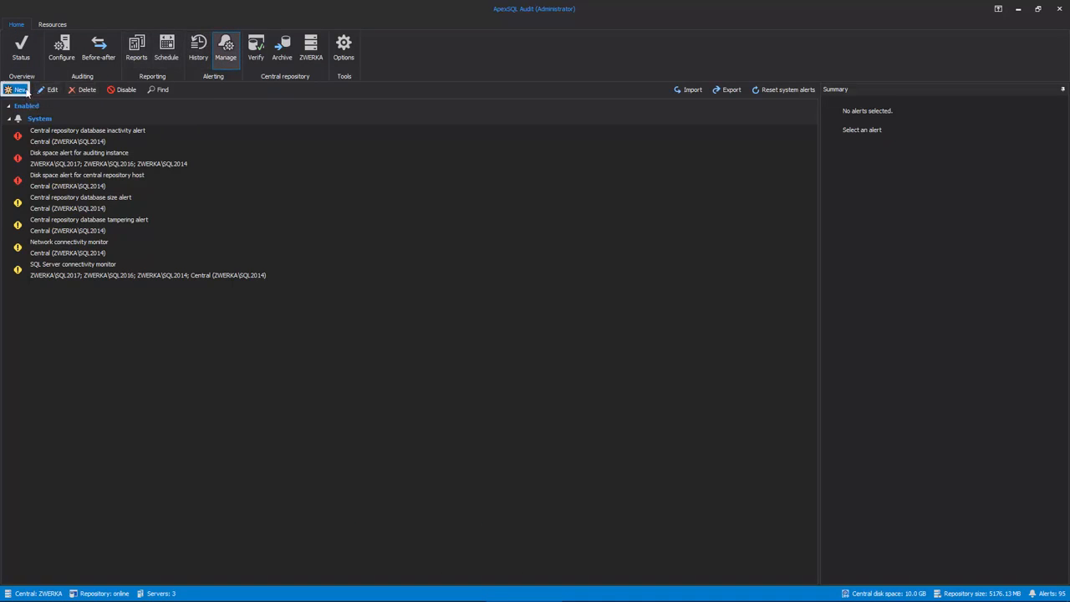
left_click(19, 89)
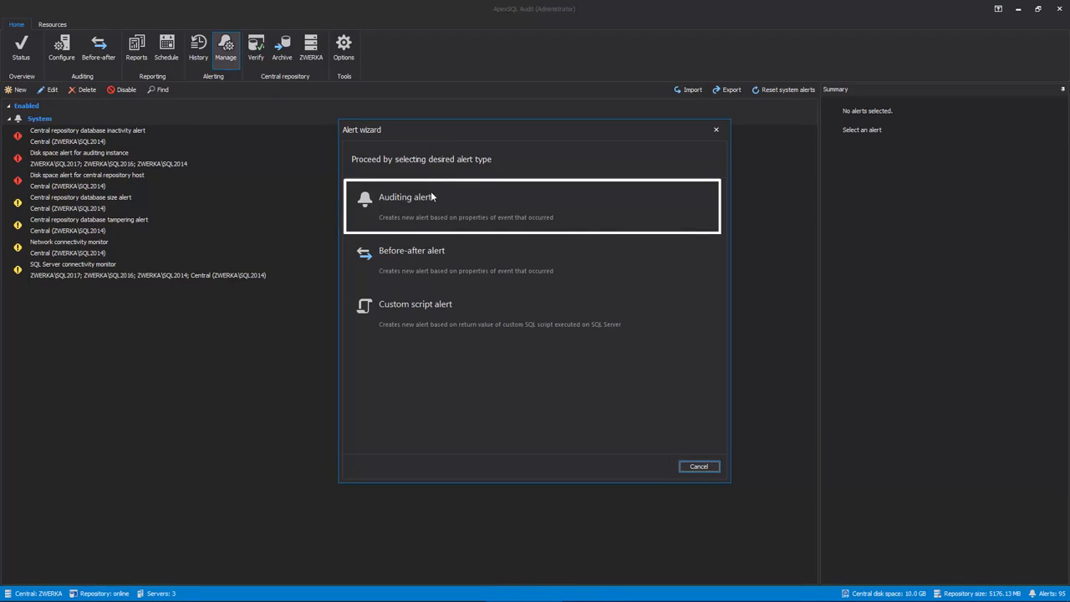
left_click(483, 205)
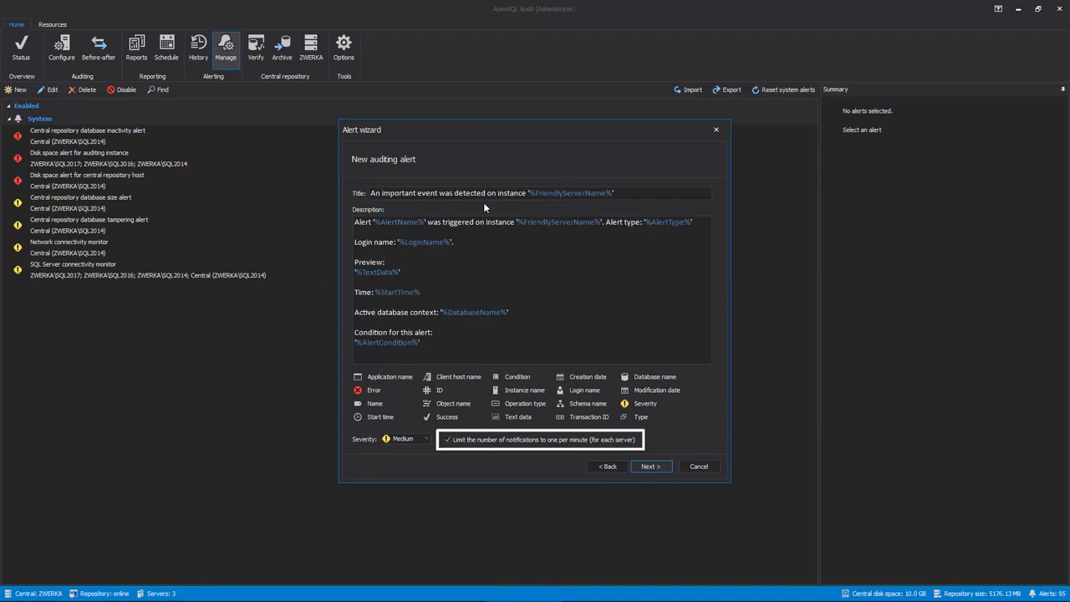
left_click(447, 439)
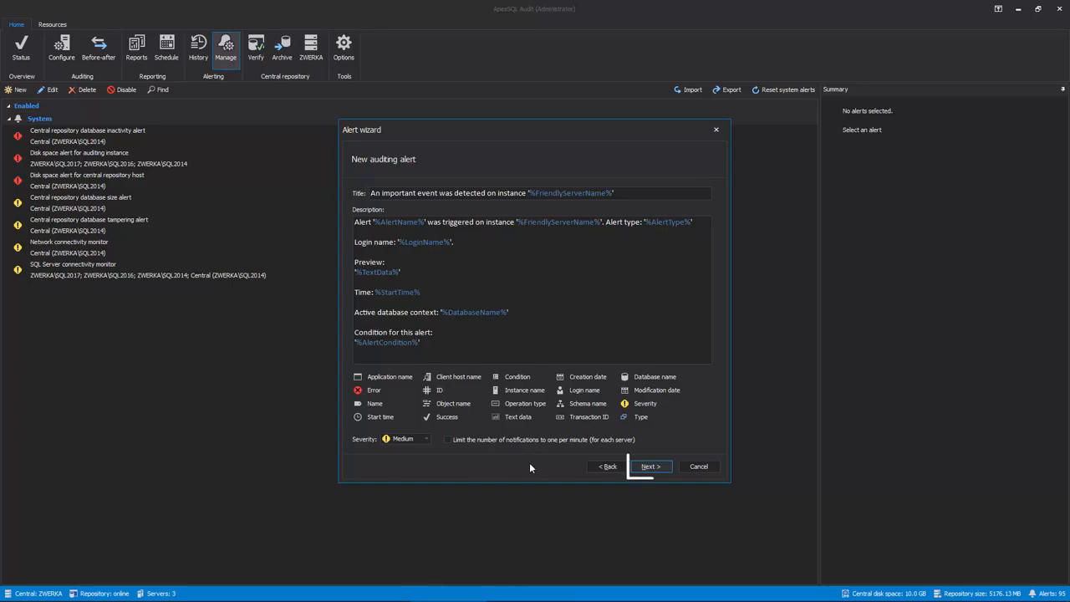
left_click(648, 467)
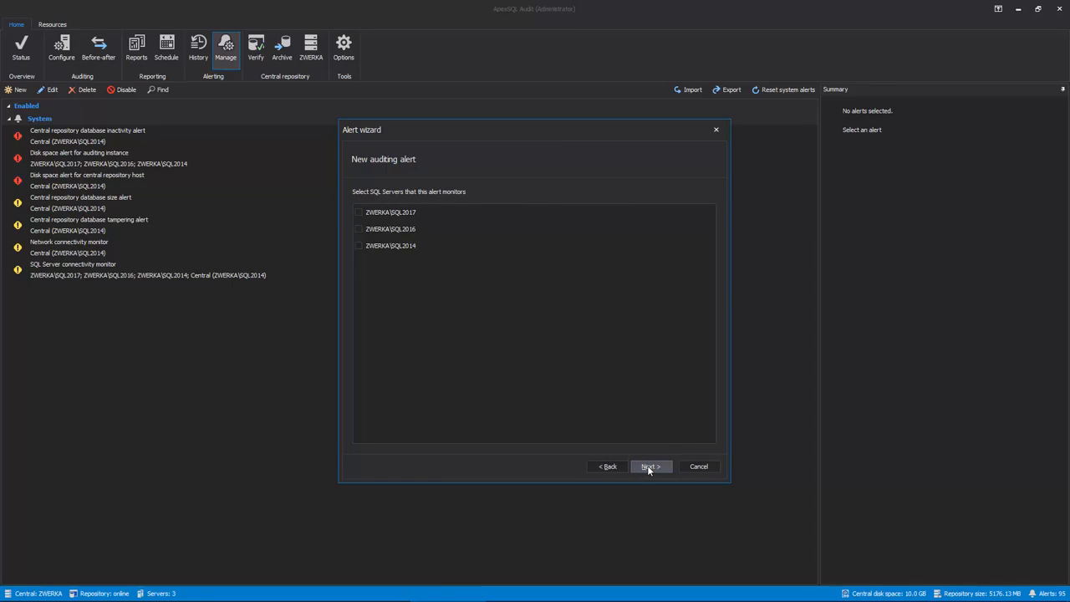
Select ZWERKA\SQL2016 and ZWERKA\SQL2014 as the monitored servers of the auditing alert, and proceed to its conditions
left_click(359, 230)
left_click(360, 245)
left_click(648, 467)
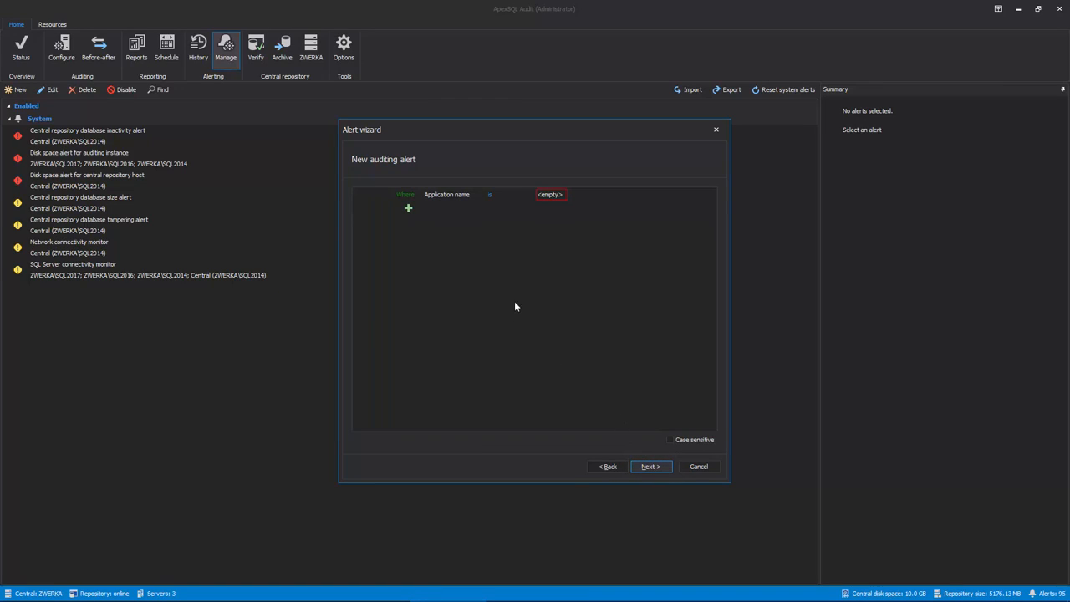
Define the alert condition as server operation is Audit login failed, and proceed to the alert's notification settings
left_click(442, 196)
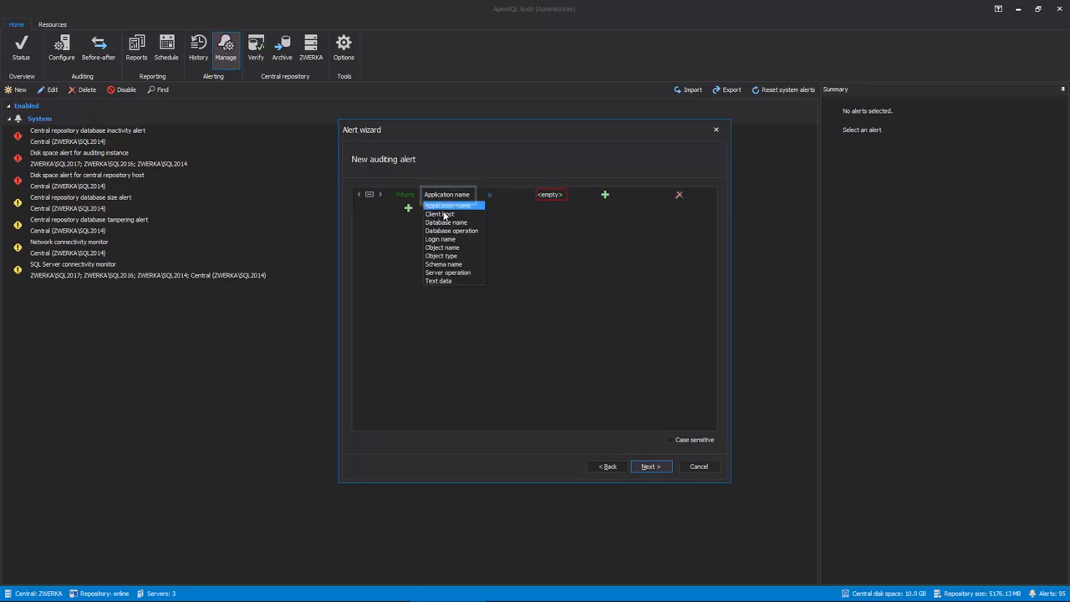
left_click(456, 272)
left_click(556, 194)
left_click(456, 201)
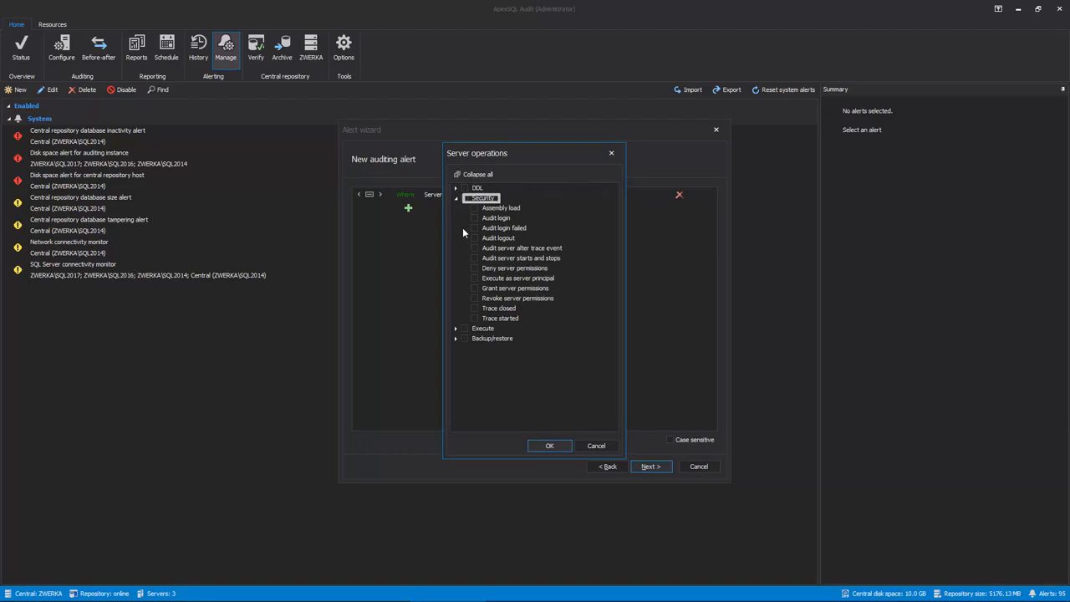
left_click(474, 227)
left_click(549, 445)
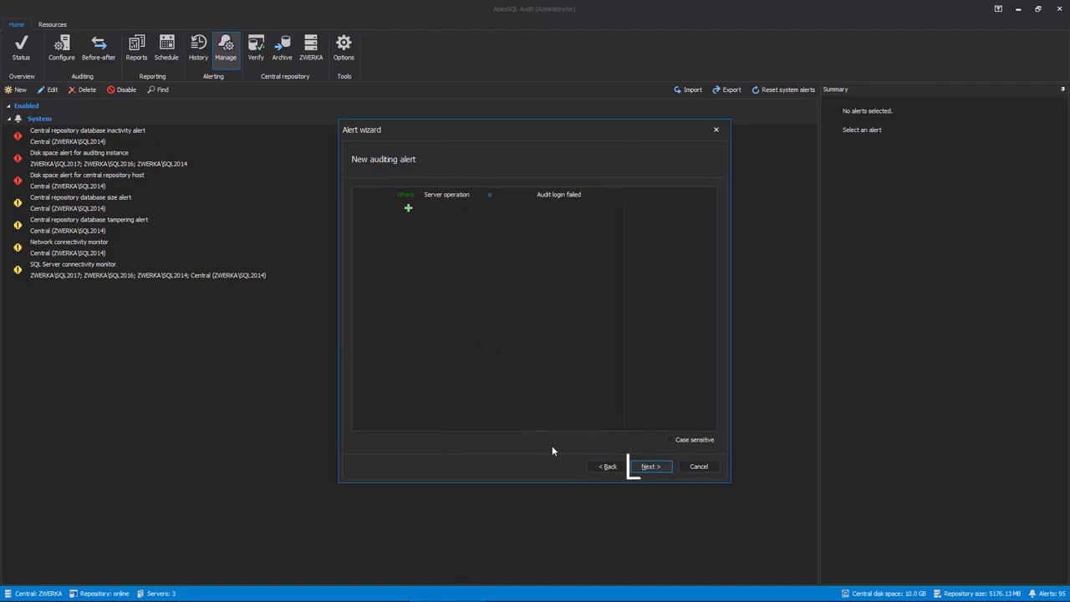
left_click(644, 465)
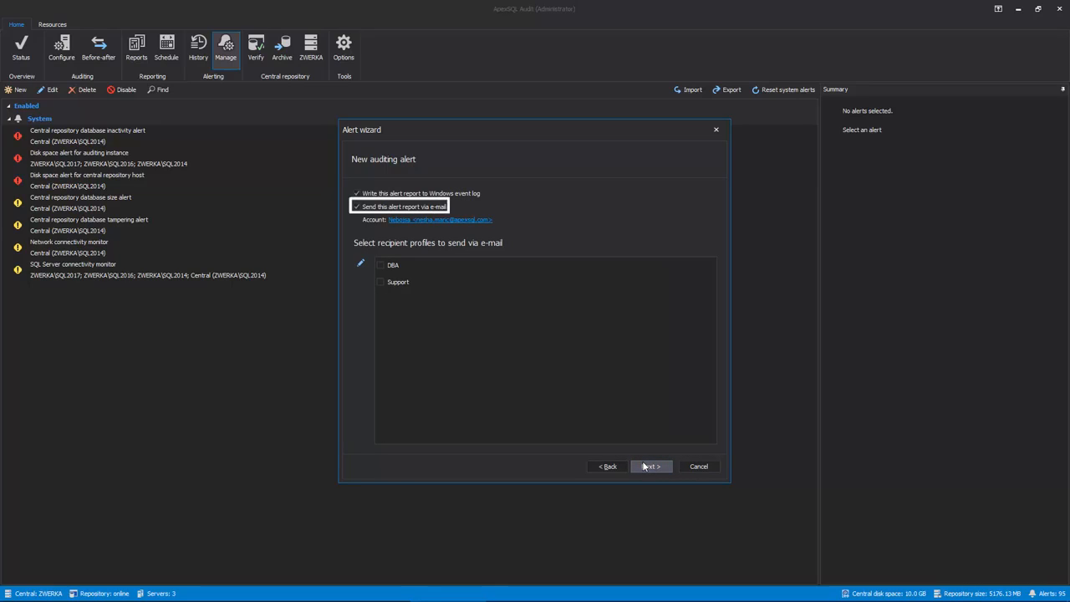
Check the e-mail account configuration and recipient profiles, and choose the Support profile as recipient of the alert report
left_click(402, 220)
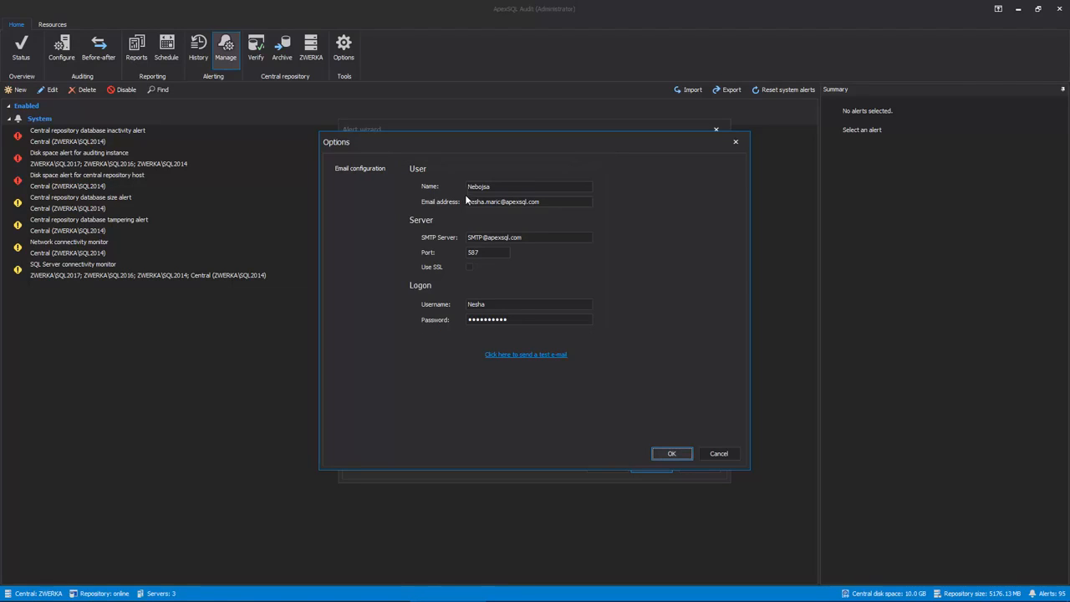
left_click(672, 454)
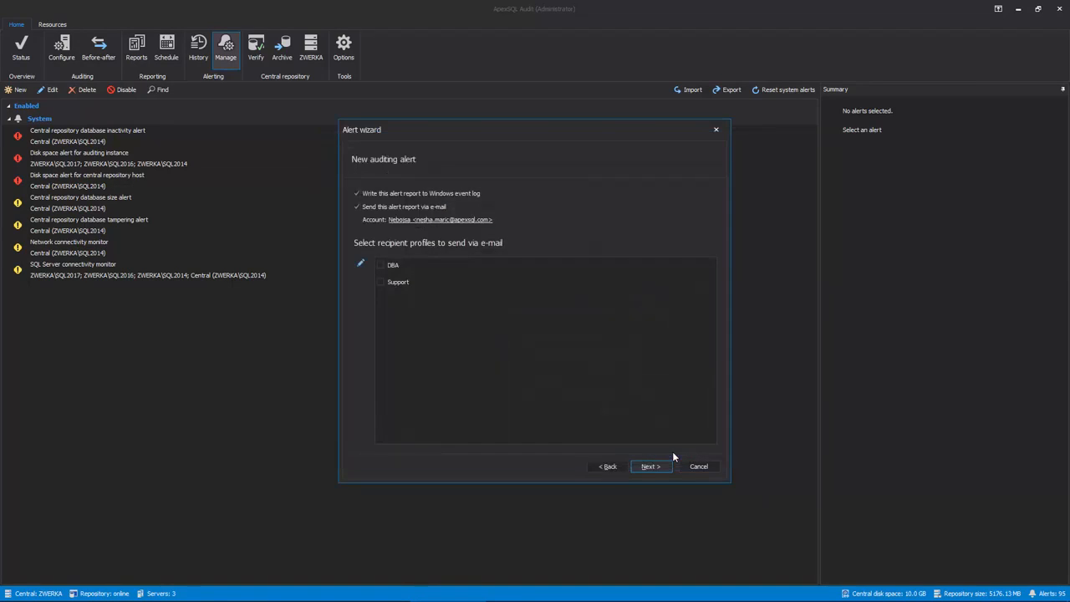
left_click(362, 264)
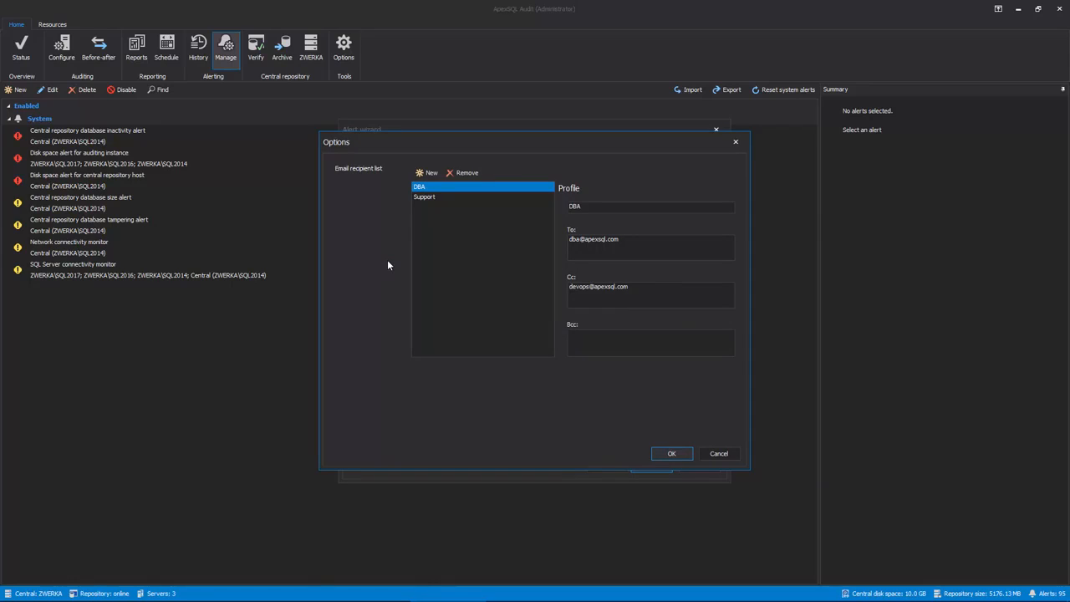
left_click(434, 198)
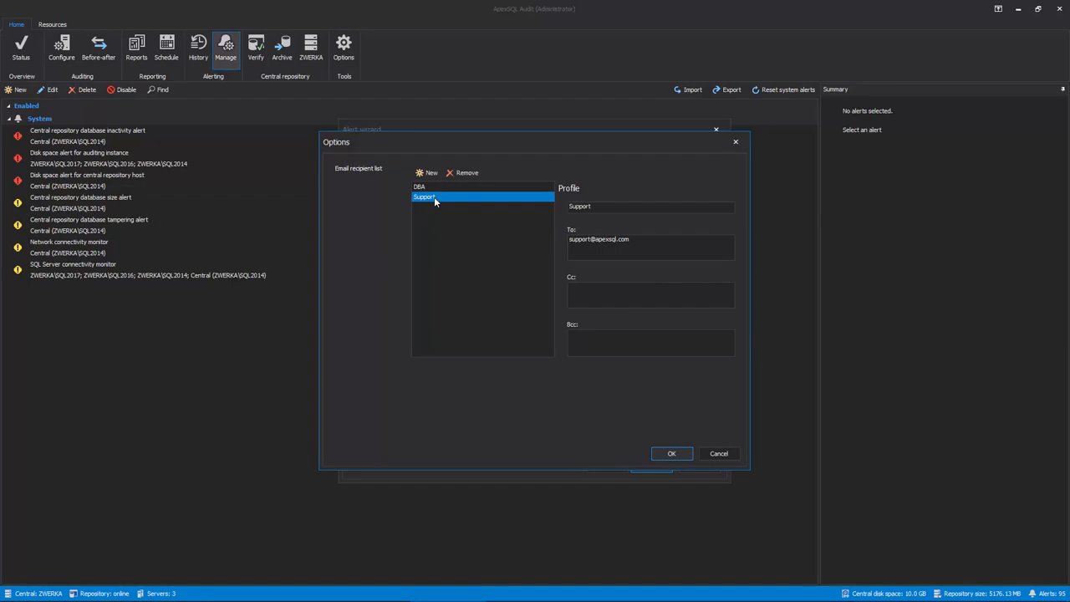
left_click(671, 453)
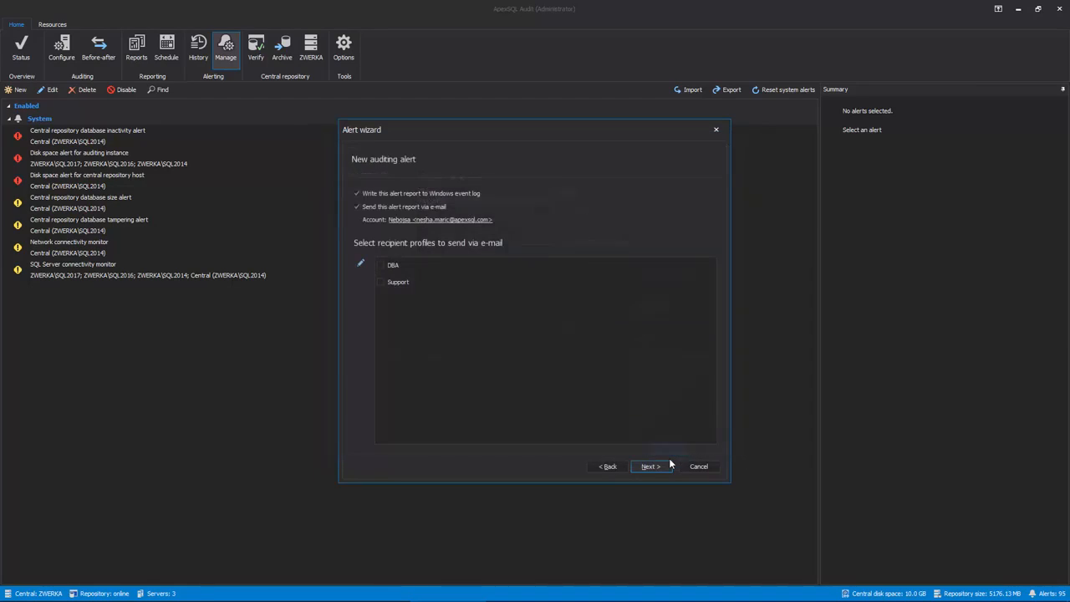
left_click(652, 466)
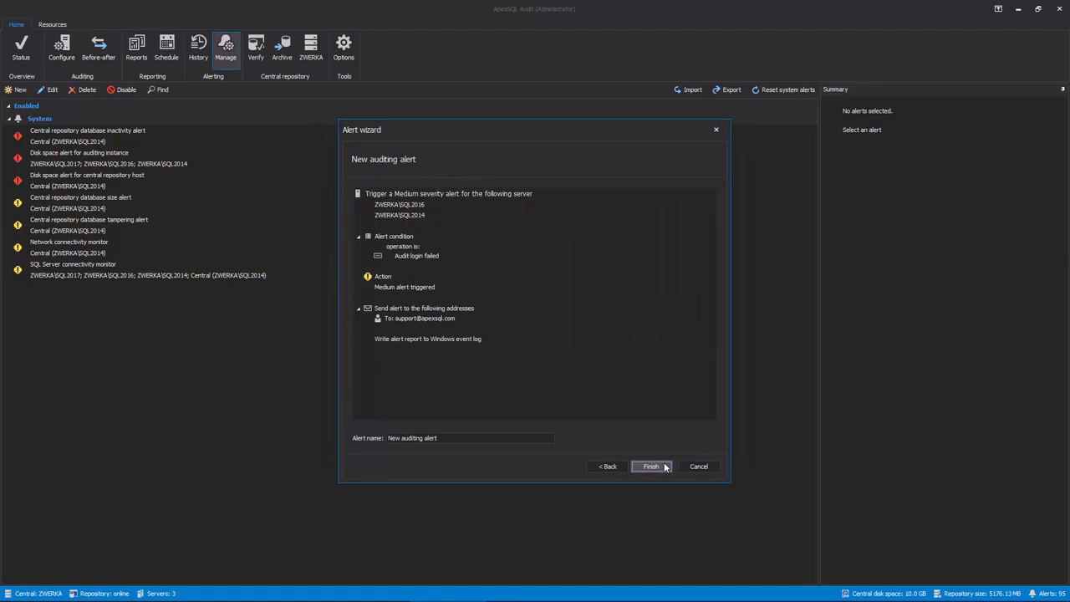
Name the new auditing alert "GDPR alert" and finish creating it
triple_click(511, 438)
type("GDPR")
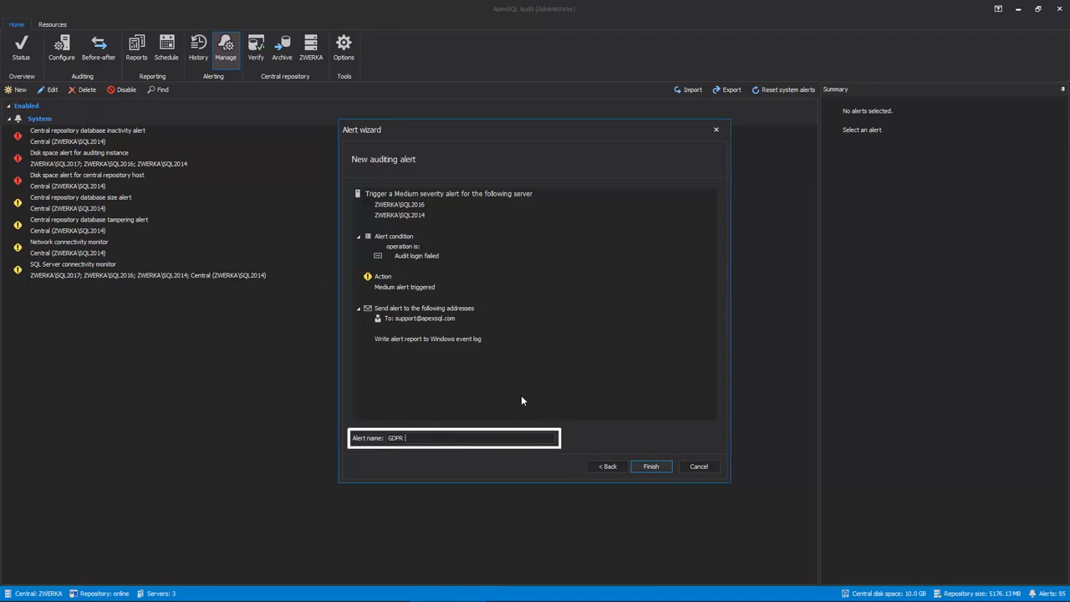
type(" alert")
key("Tab")
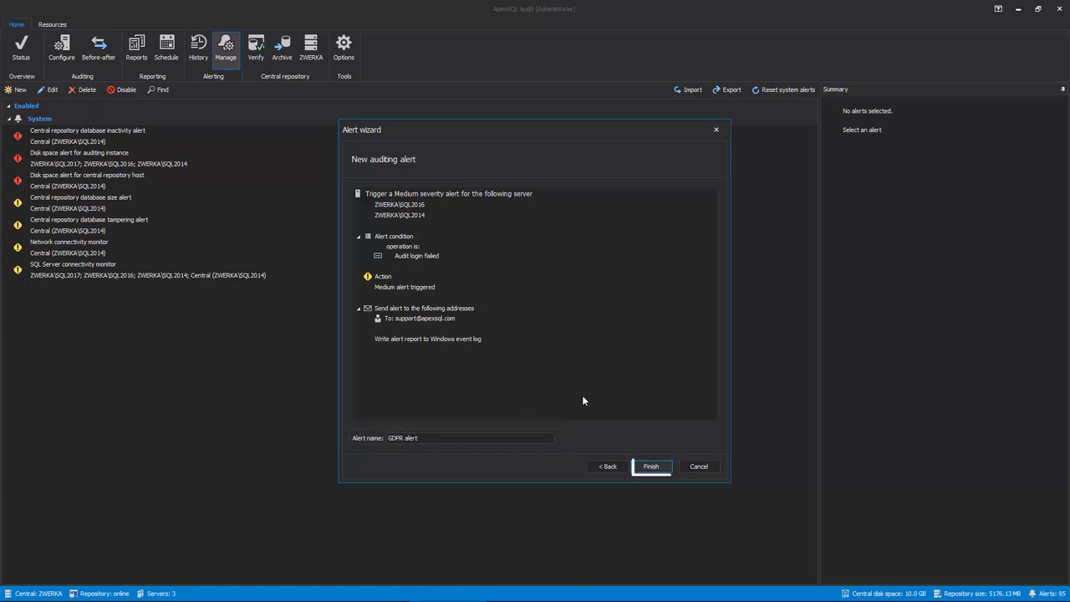
left_click(655, 469)
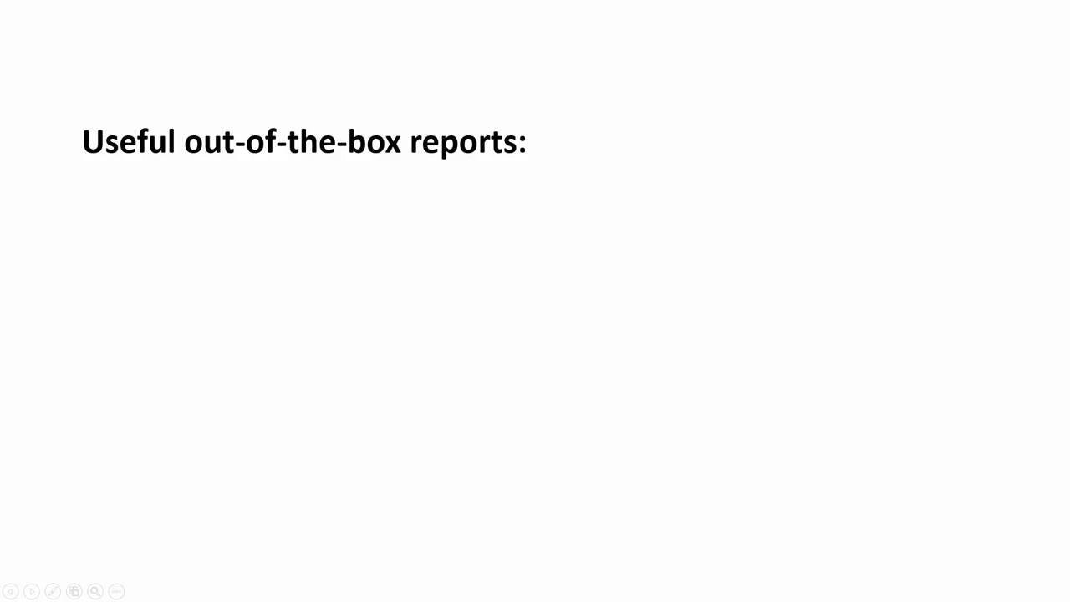
key("Right")
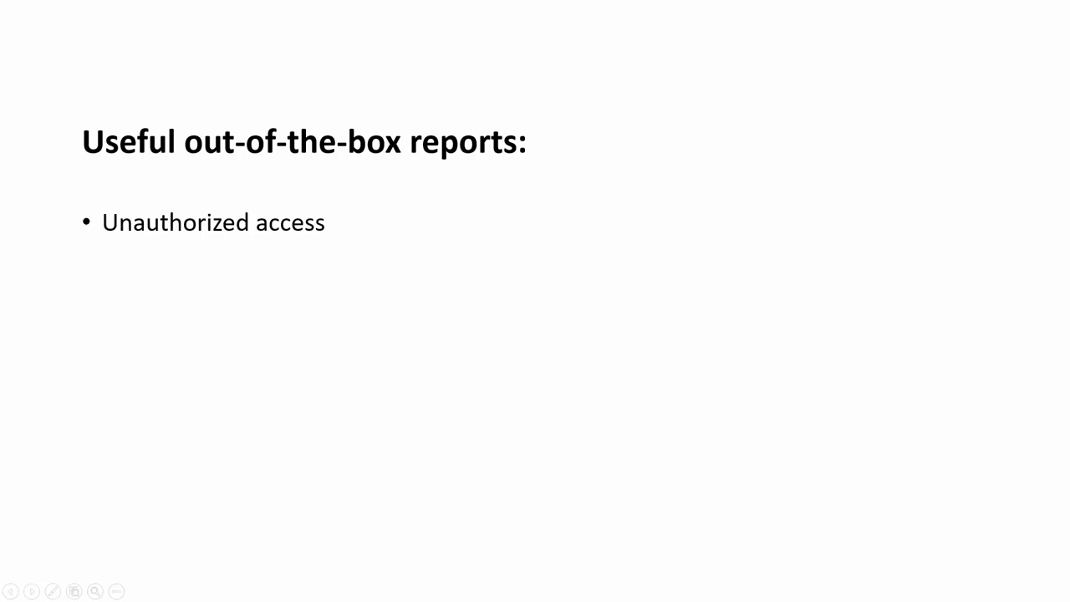
key("Right")
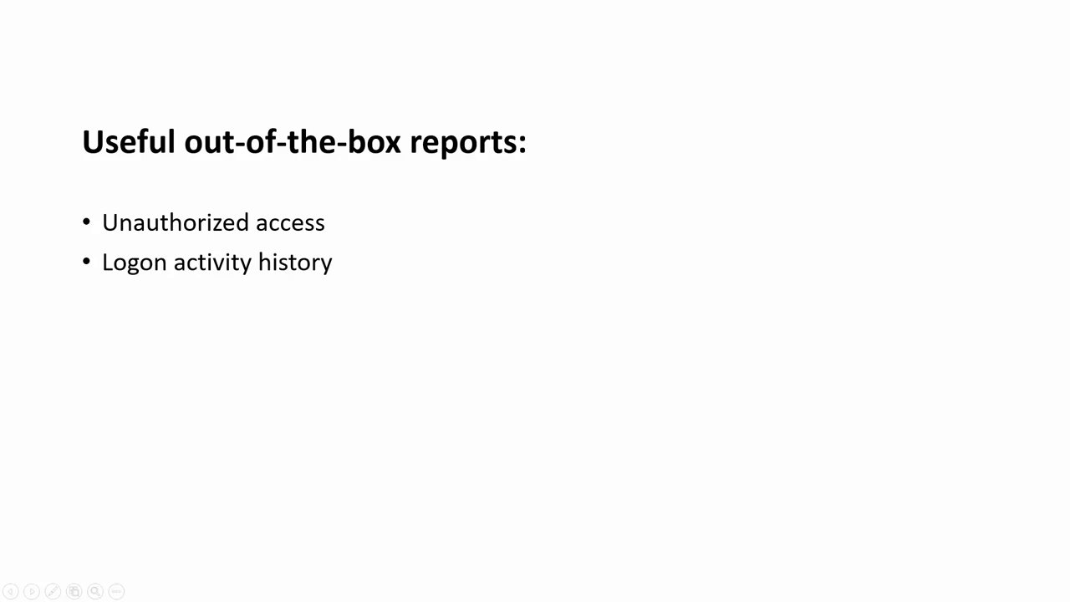
key("Right")
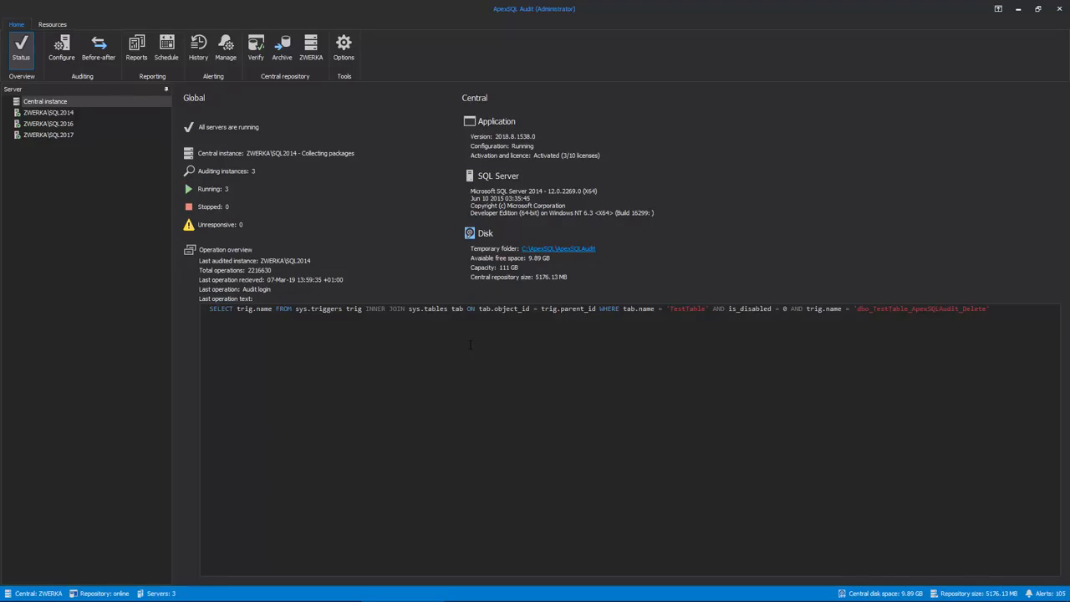
Create a new auditing report from the predefined GDPR template
left_click(133, 57)
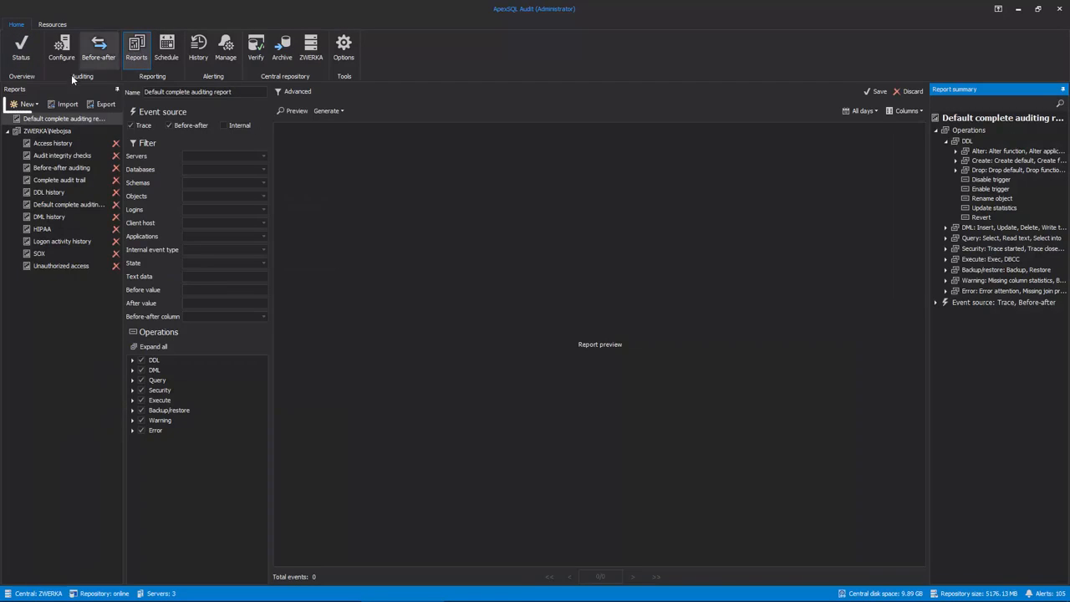
left_click(25, 104)
left_click(61, 218)
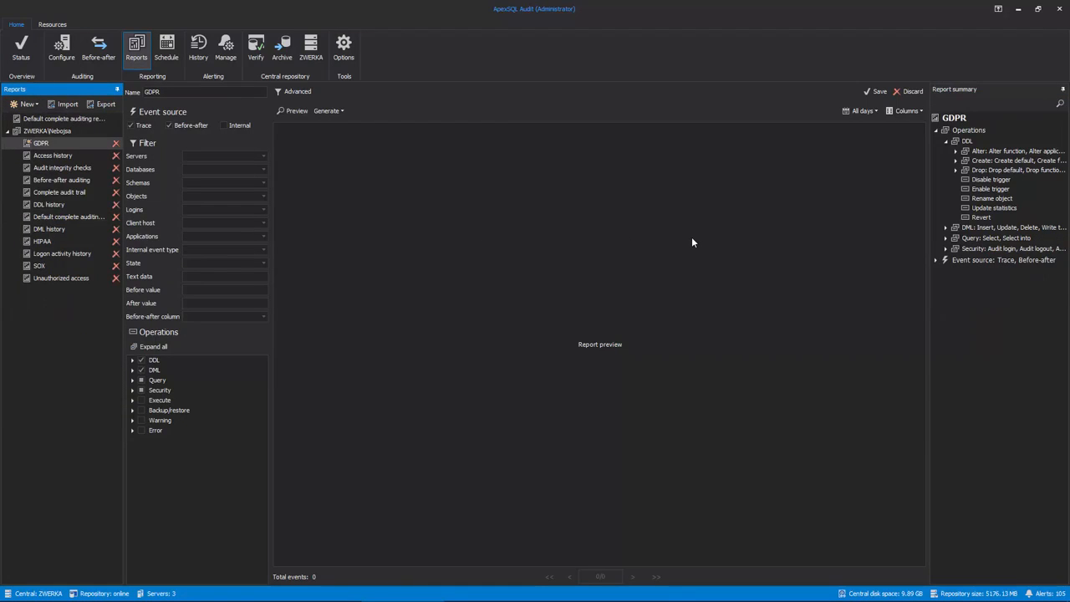
Set the GDPR report's time range to the last 1 year and preview the report
left_click(862, 111)
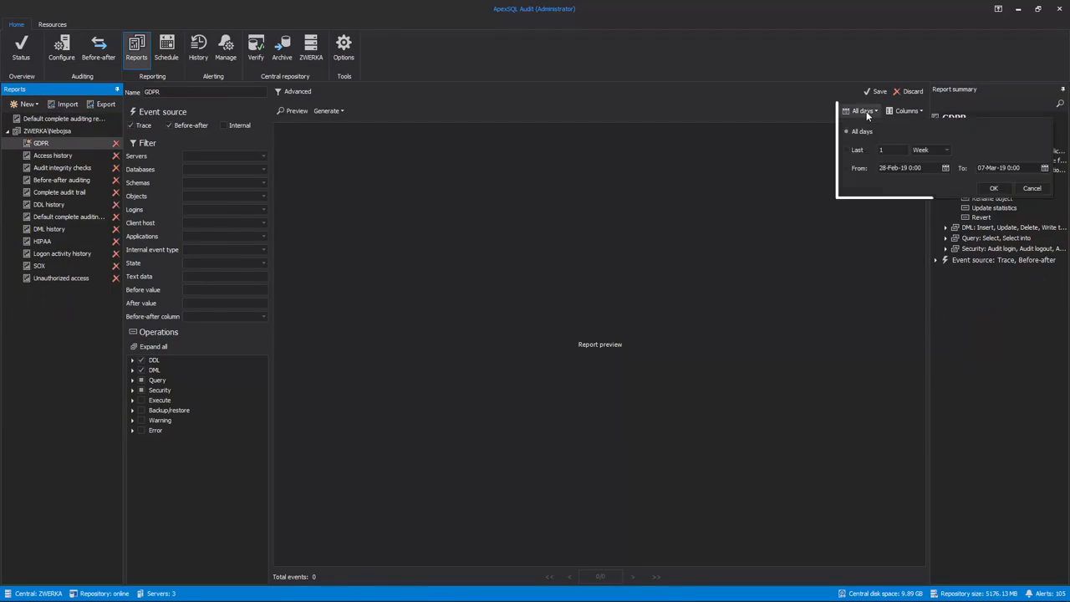
left_click(857, 150)
left_click(946, 149)
left_click(919, 201)
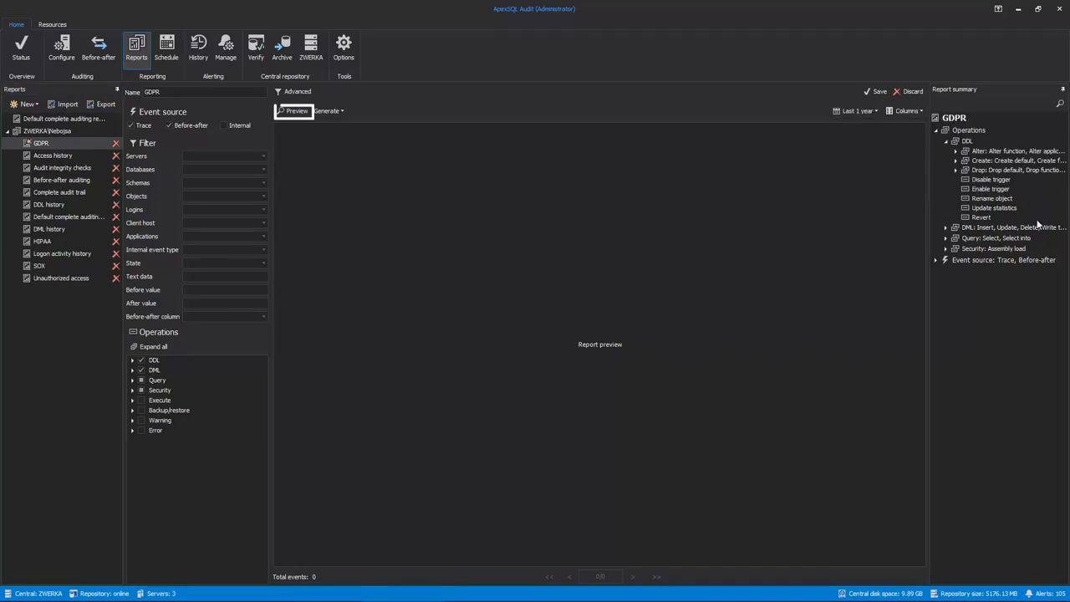
left_click(293, 111)
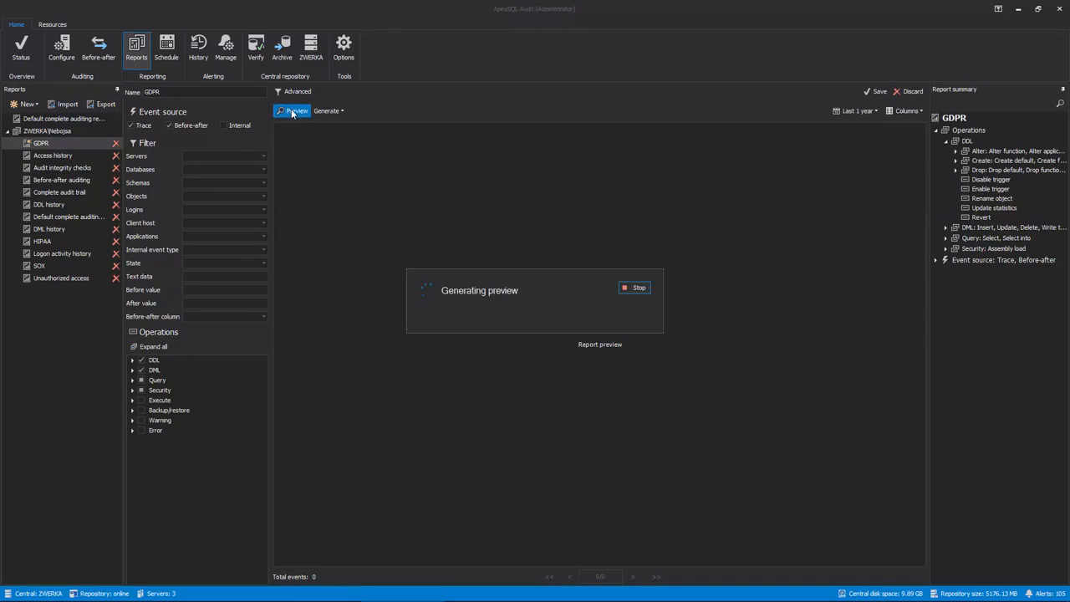
left_click(293, 111)
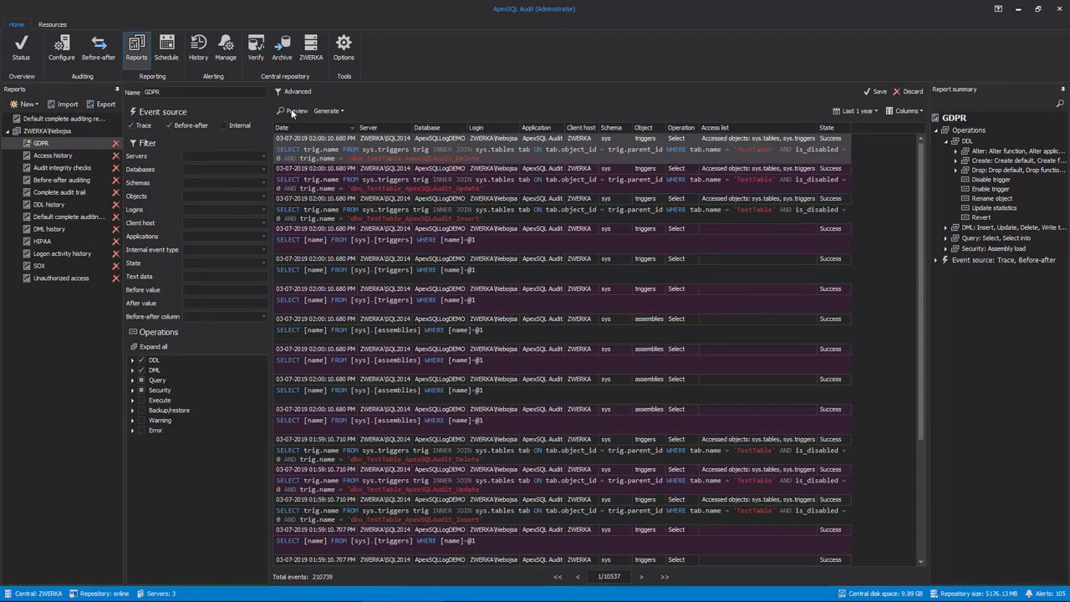
left_click(295, 111)
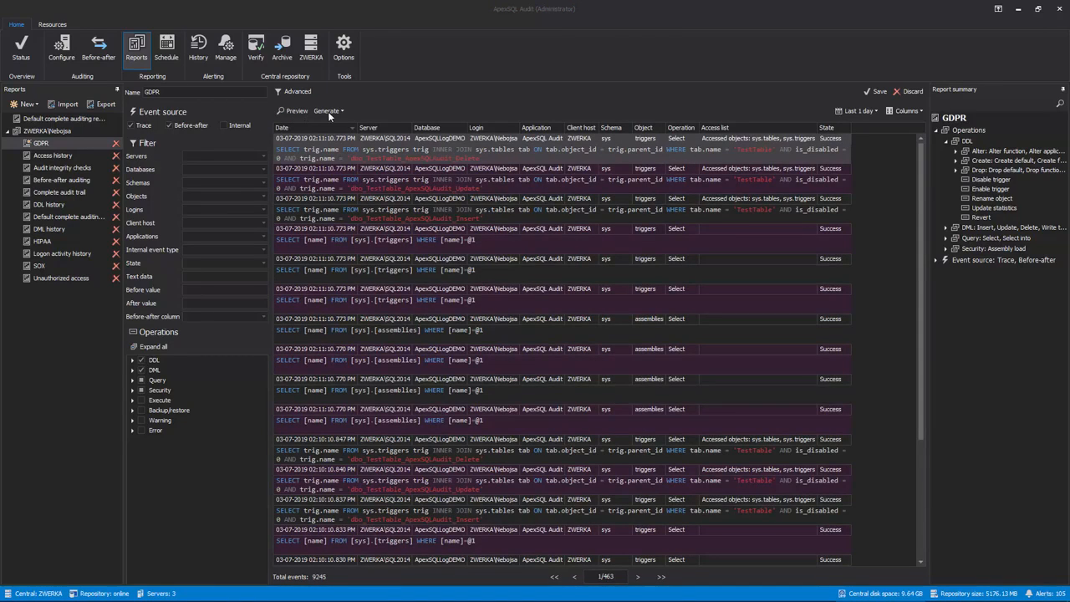
Generate the GDPR report as a PDF document and open the resulting file
left_click(326, 111)
left_click(337, 127)
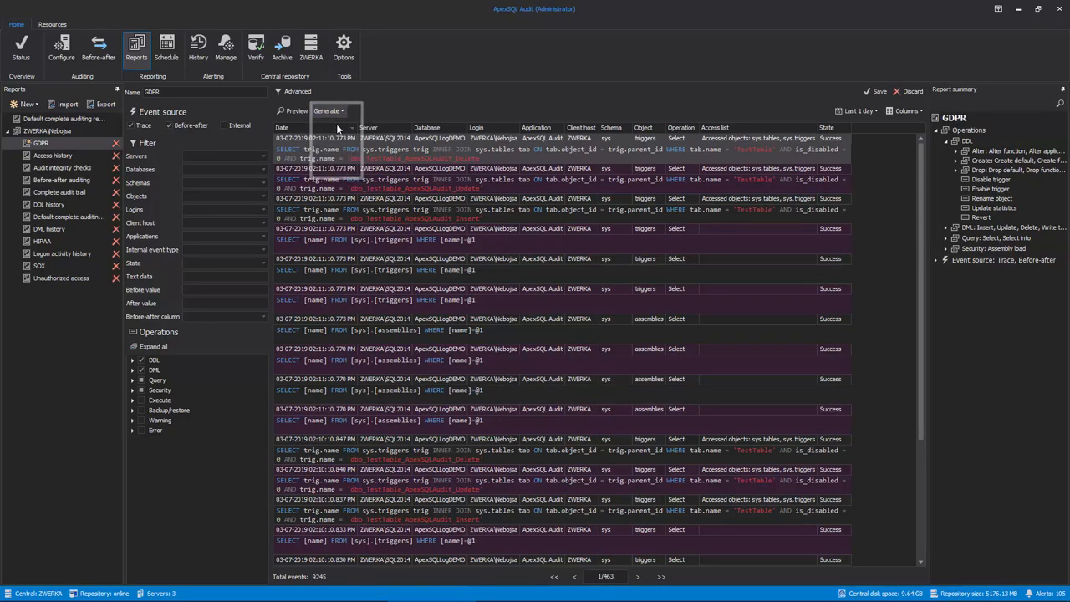
left_click(291, 199)
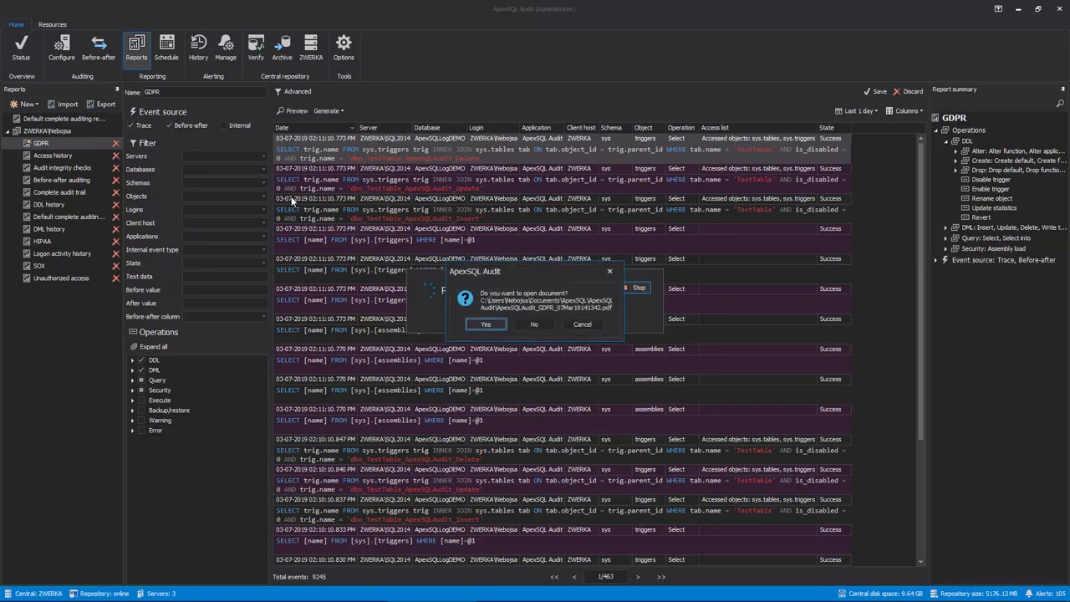
left_click(485, 324)
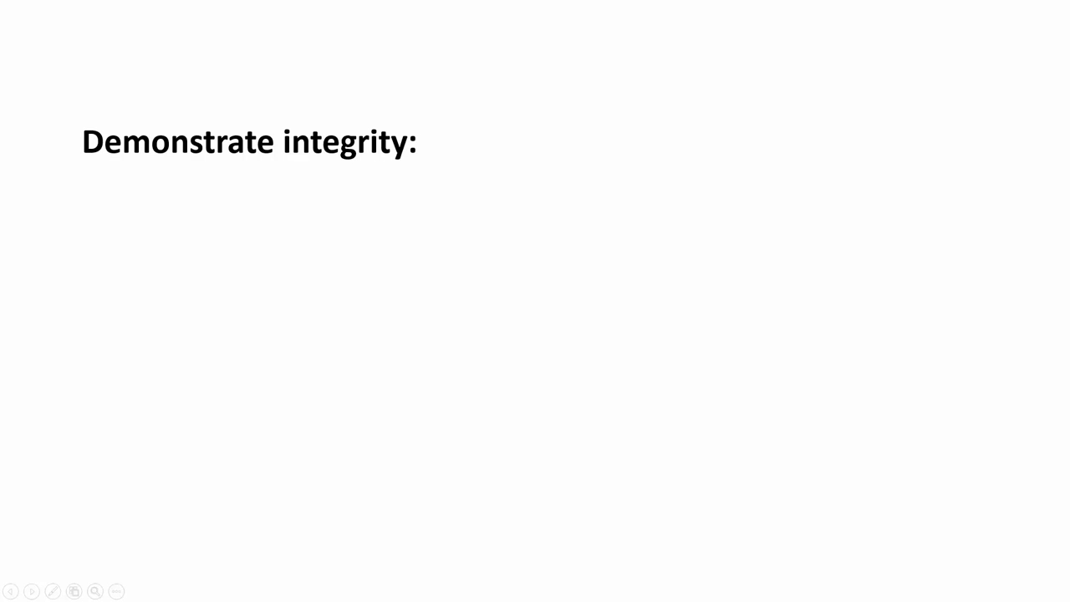
key("Right")
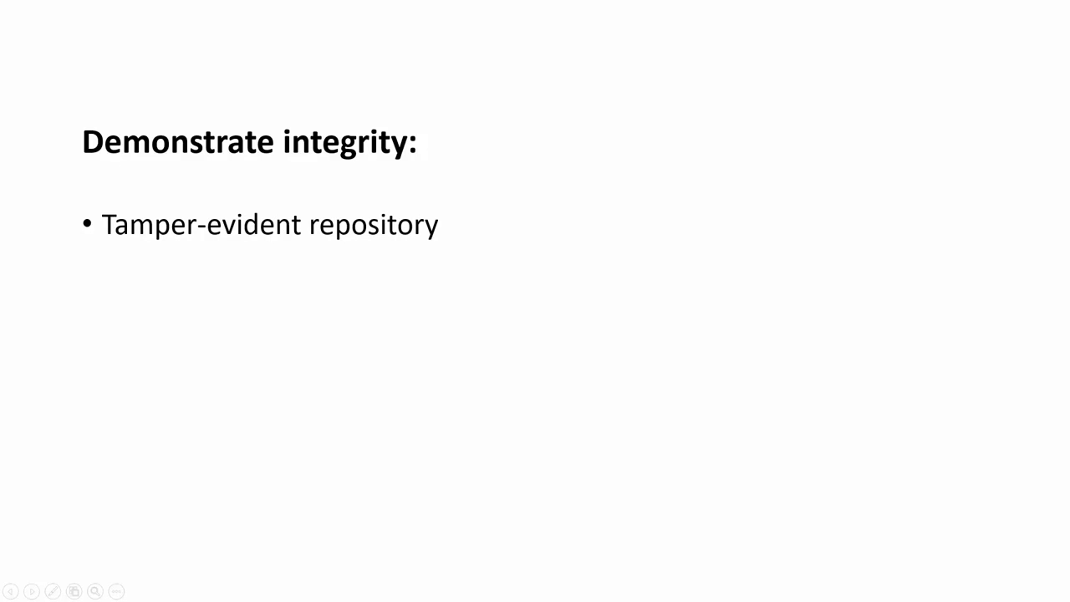
key("Right")
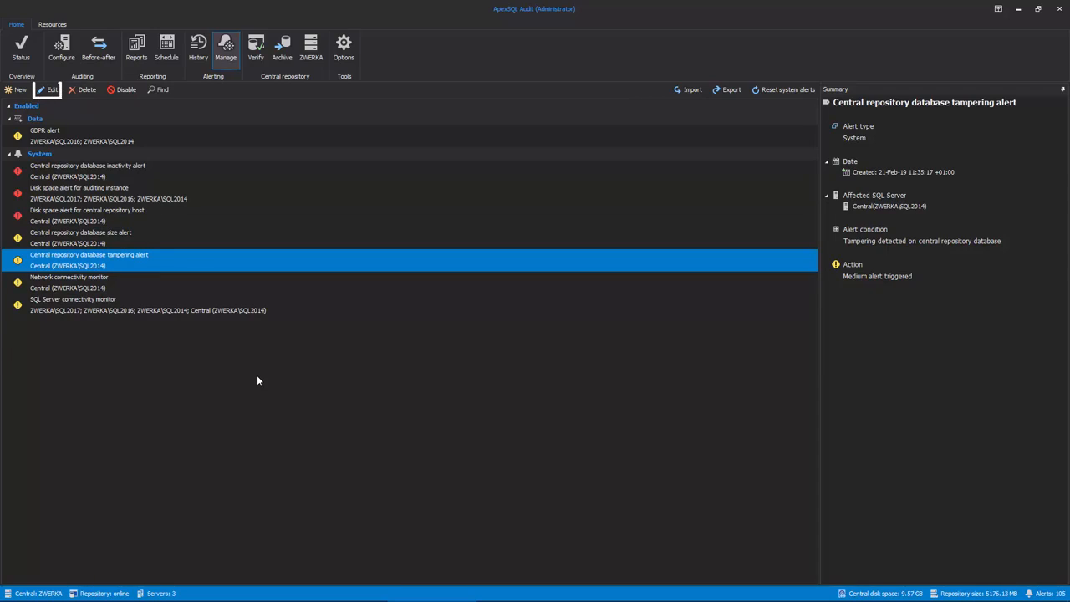
Edit the Central repository database tampering alert so that its report is sent via e-mail to the DBA recipient profile
left_click(52, 89)
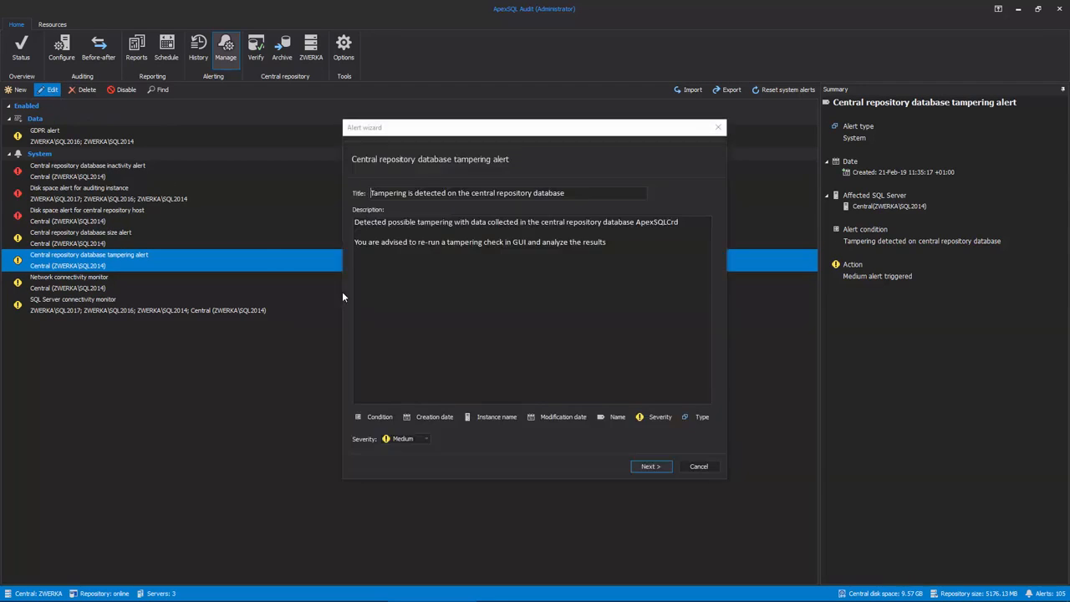
left_click(648, 470)
left_click(649, 468)
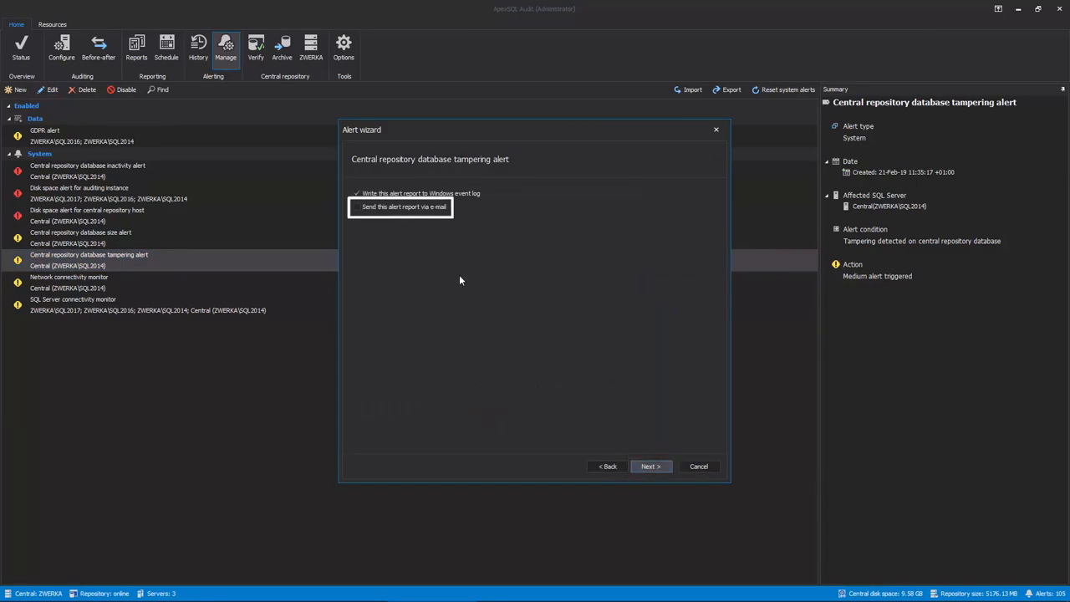
left_click(422, 206)
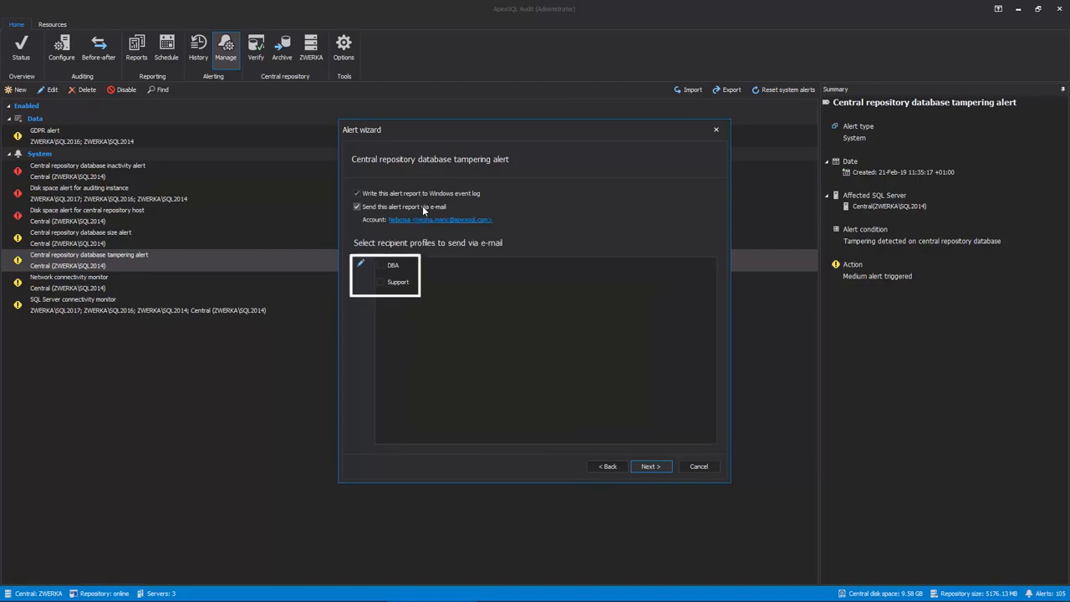
left_click(386, 264)
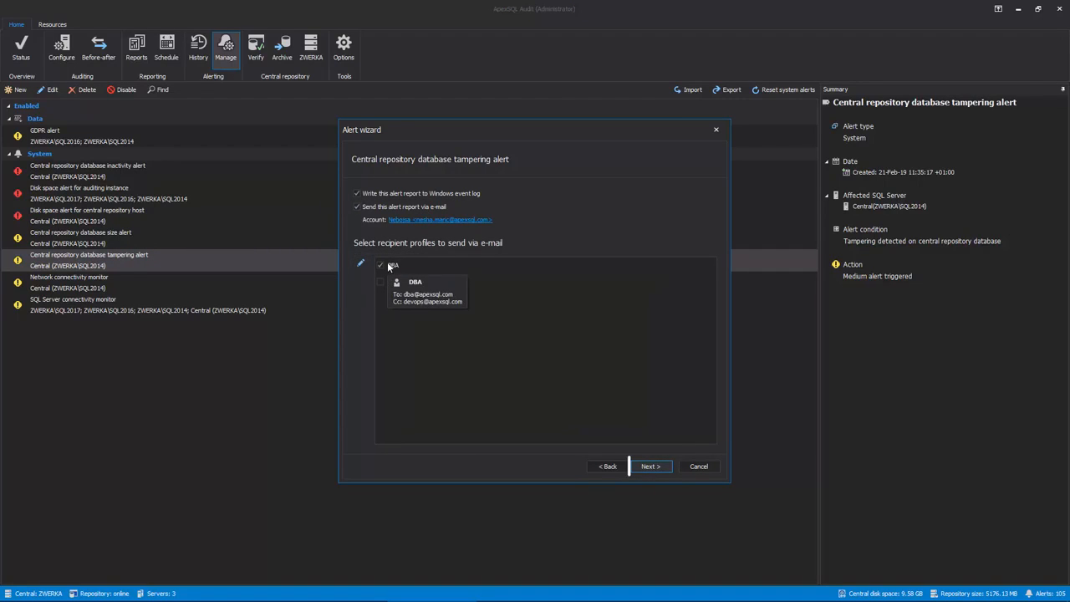
left_click(653, 465)
left_click(651, 466)
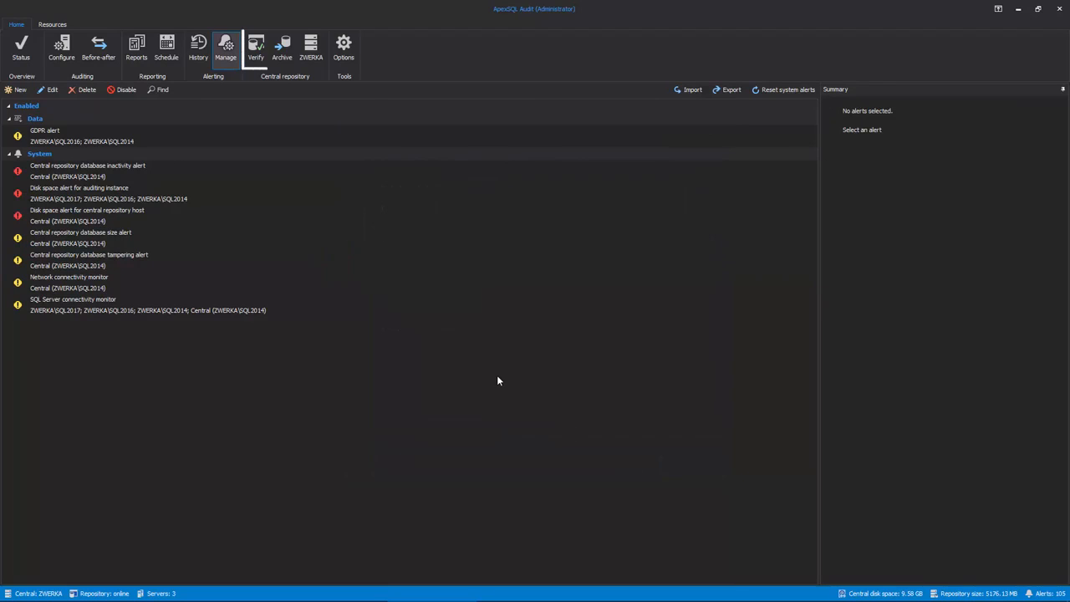
Start an integrity verification of ApexSQLCrd together with the three ArchiveCrd databases on ZWERKA\SQL2014
left_click(255, 54)
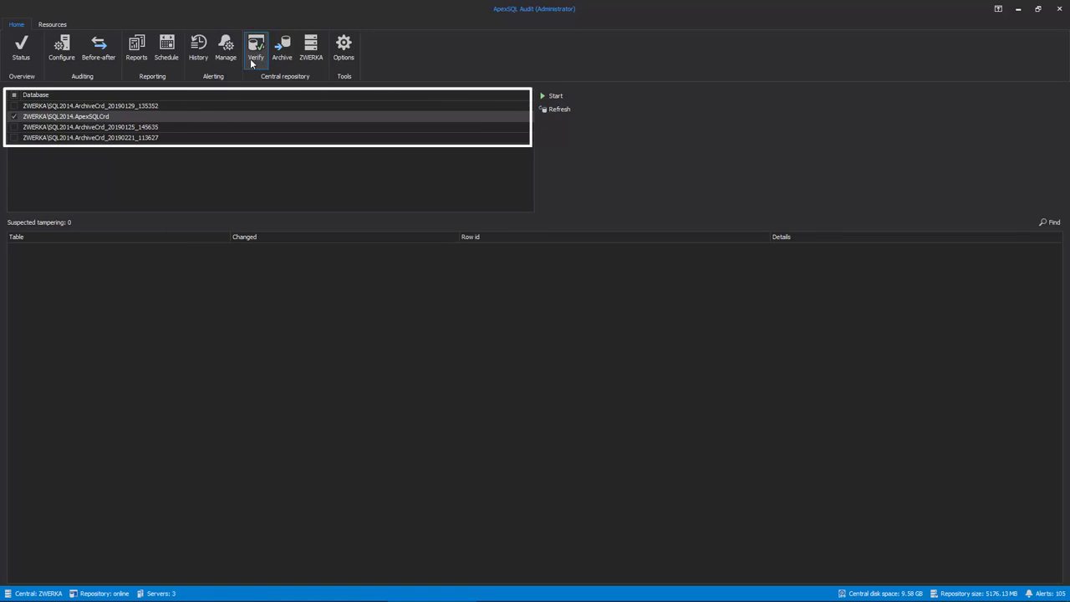
left_click(13, 106)
left_click(15, 127)
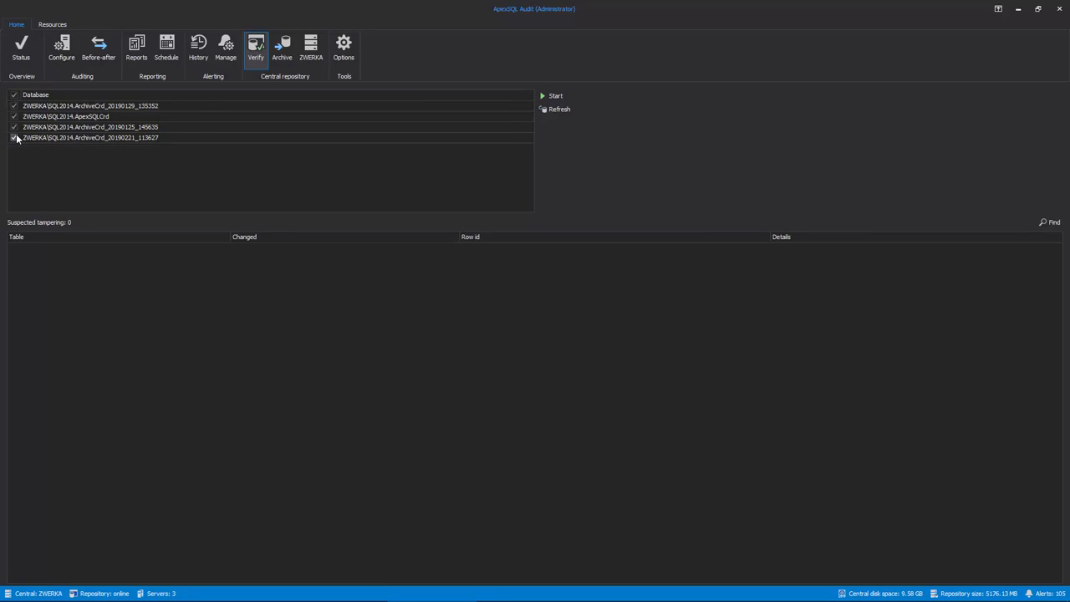
left_click(555, 97)
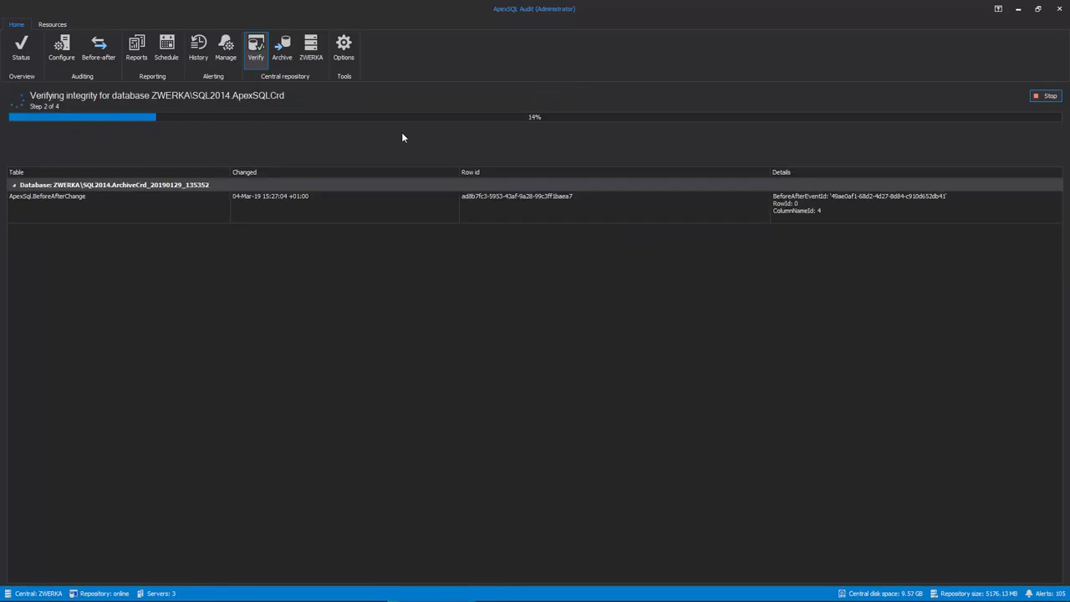